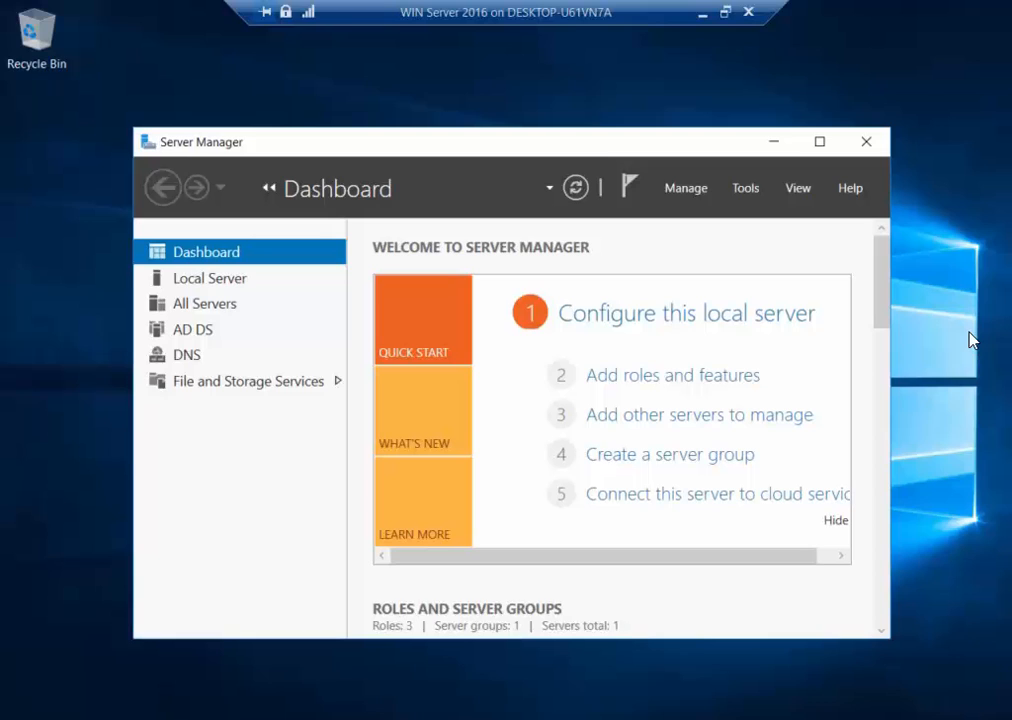
# Start a role-based installation on DC1.cedarbd.local and select the DHCP Server role with its required management tools
pyautogui.click(686, 188)
pyautogui.click(716, 214)
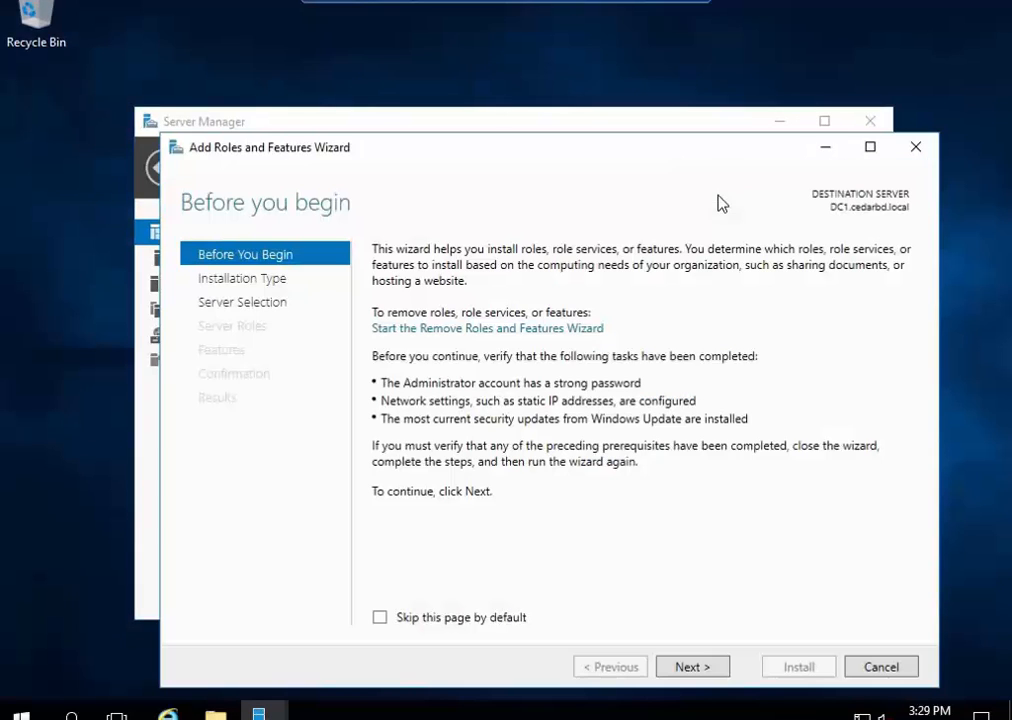
pyautogui.click(703, 670)
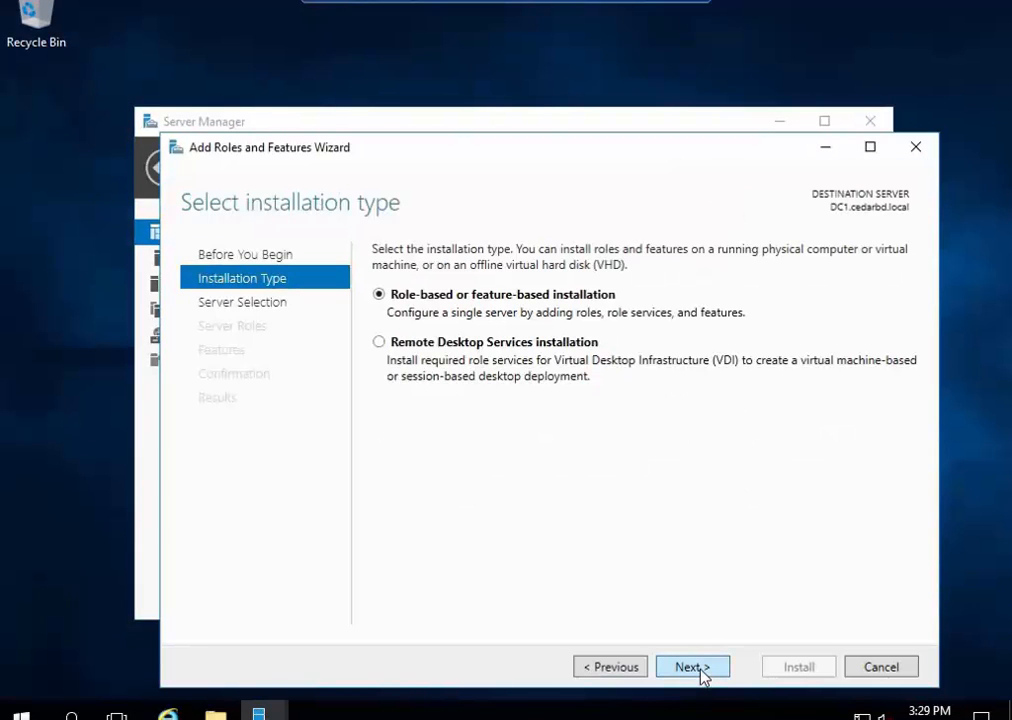
pyautogui.click(703, 670)
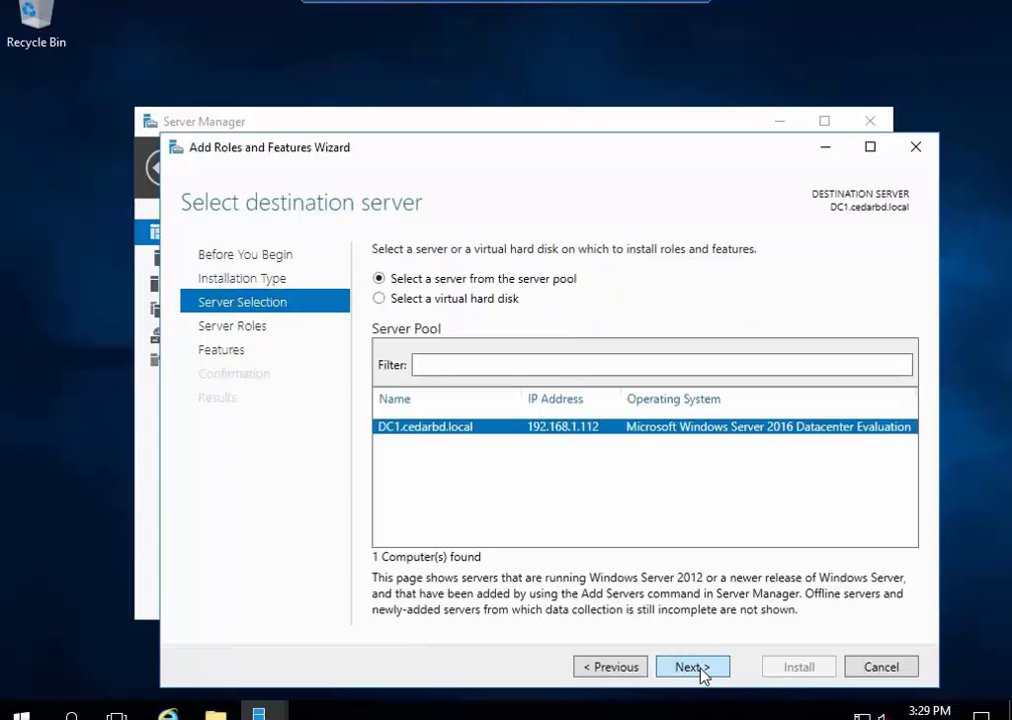
pyautogui.click(692, 667)
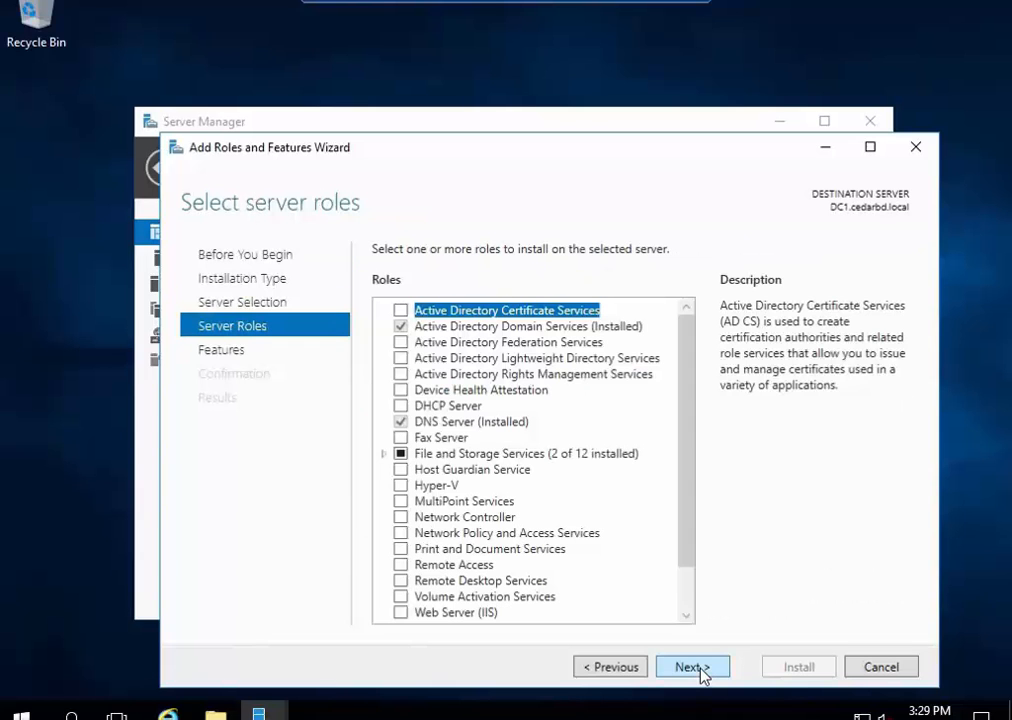
pyautogui.click(401, 406)
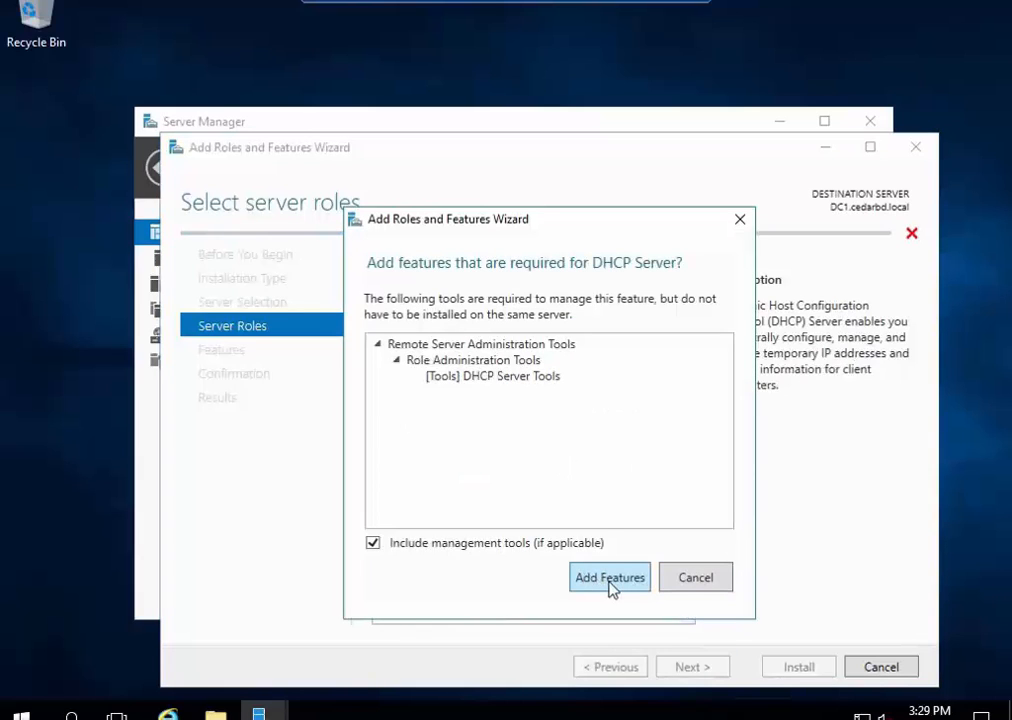
pyautogui.click(610, 578)
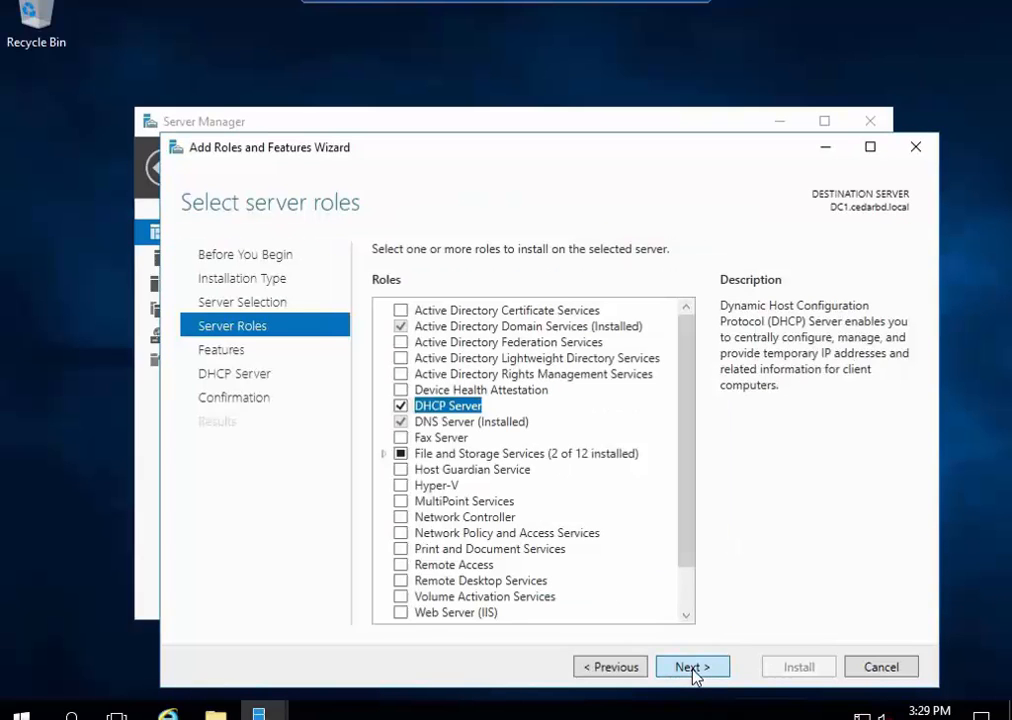
# Keep the default features, allow automatic restart of the destination server, and install the DHCP Server role
pyautogui.click(692, 667)
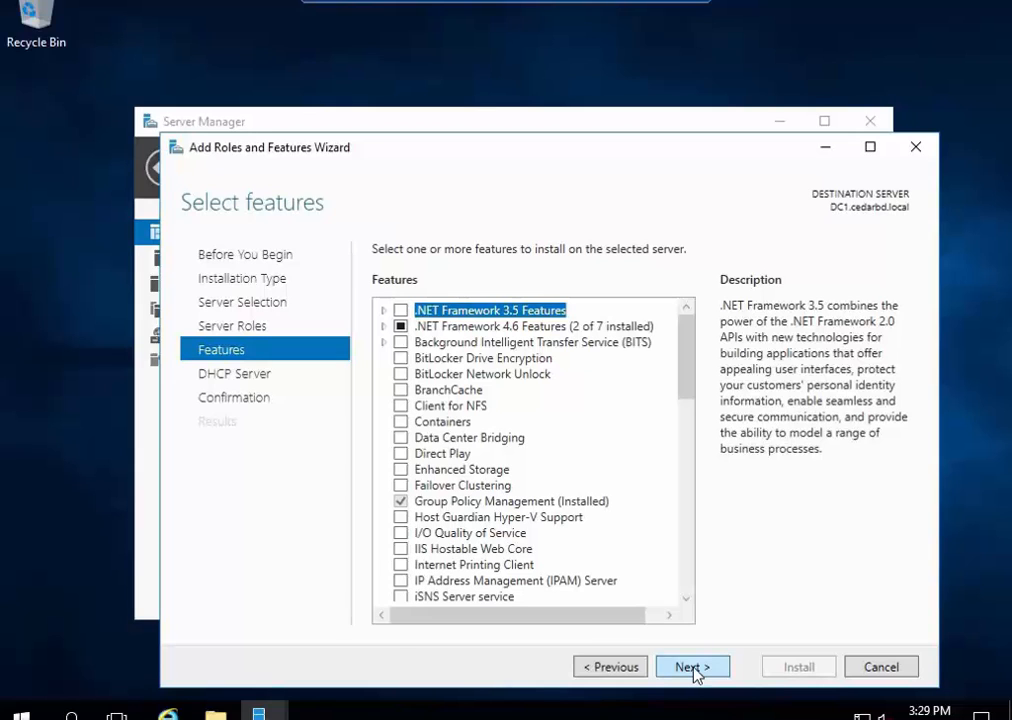
pyautogui.click(692, 667)
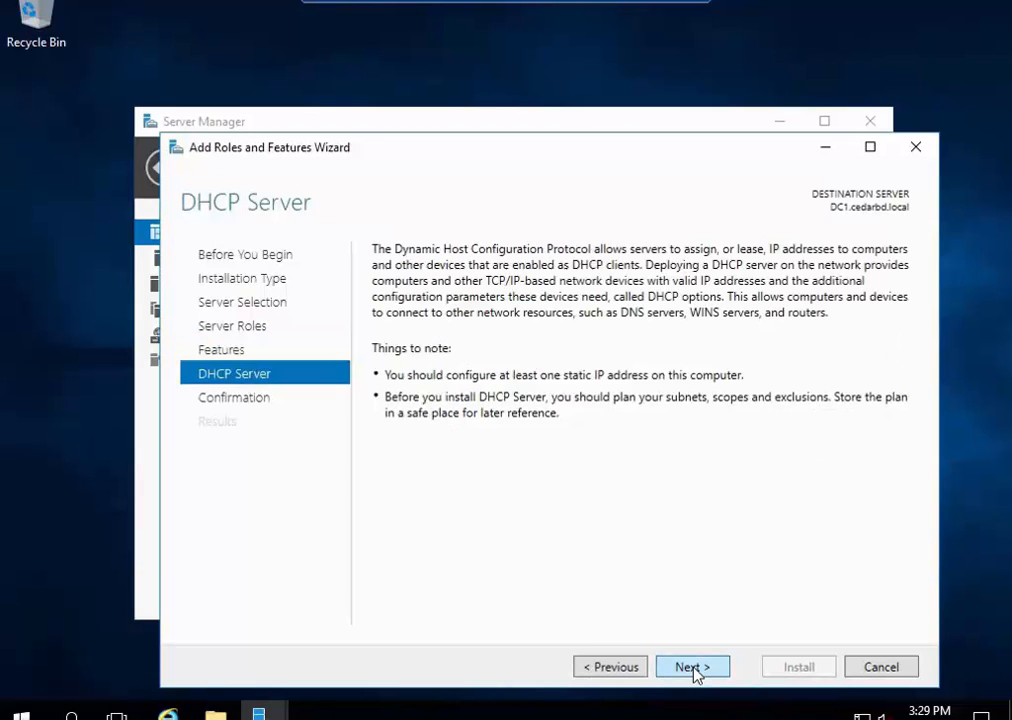
pyautogui.click(692, 667)
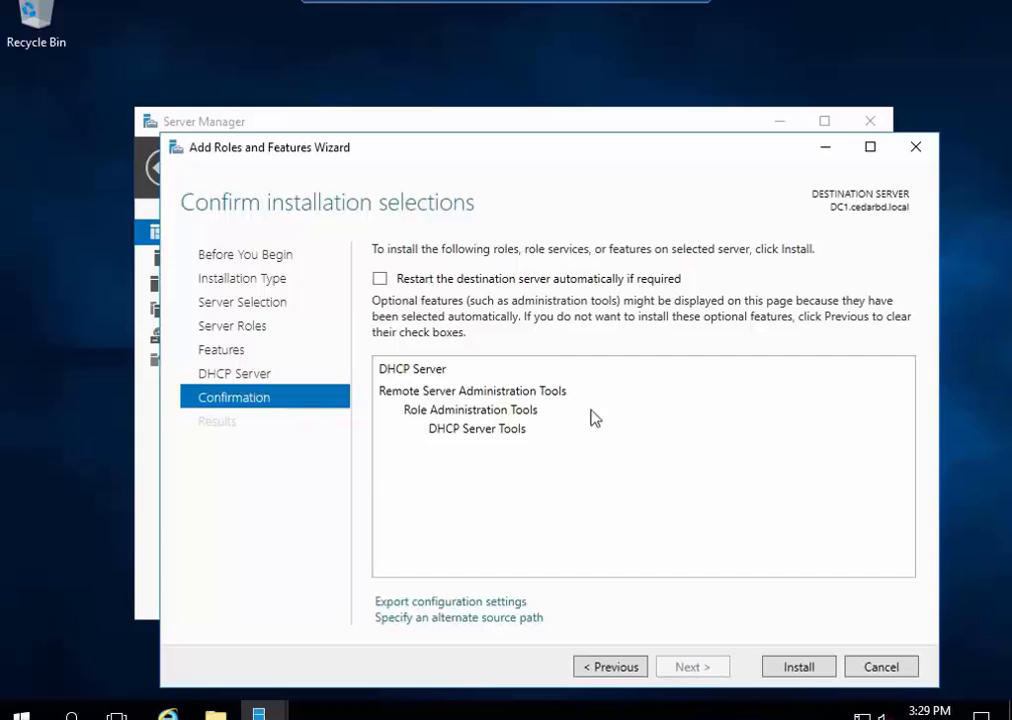
pyautogui.click(382, 280)
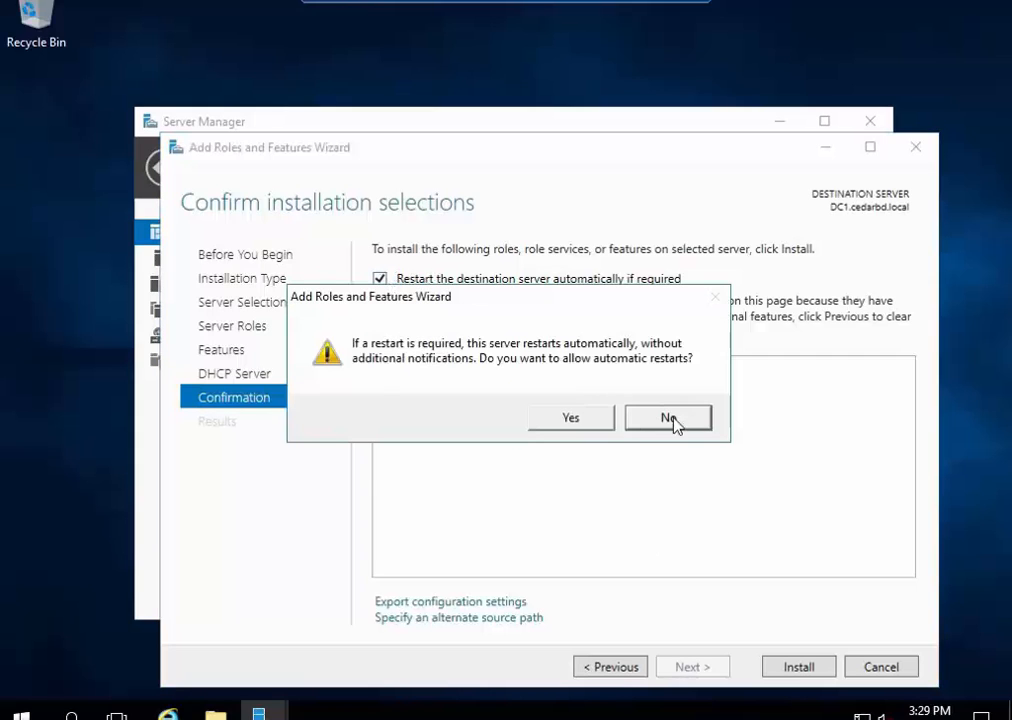
pyautogui.click(592, 424)
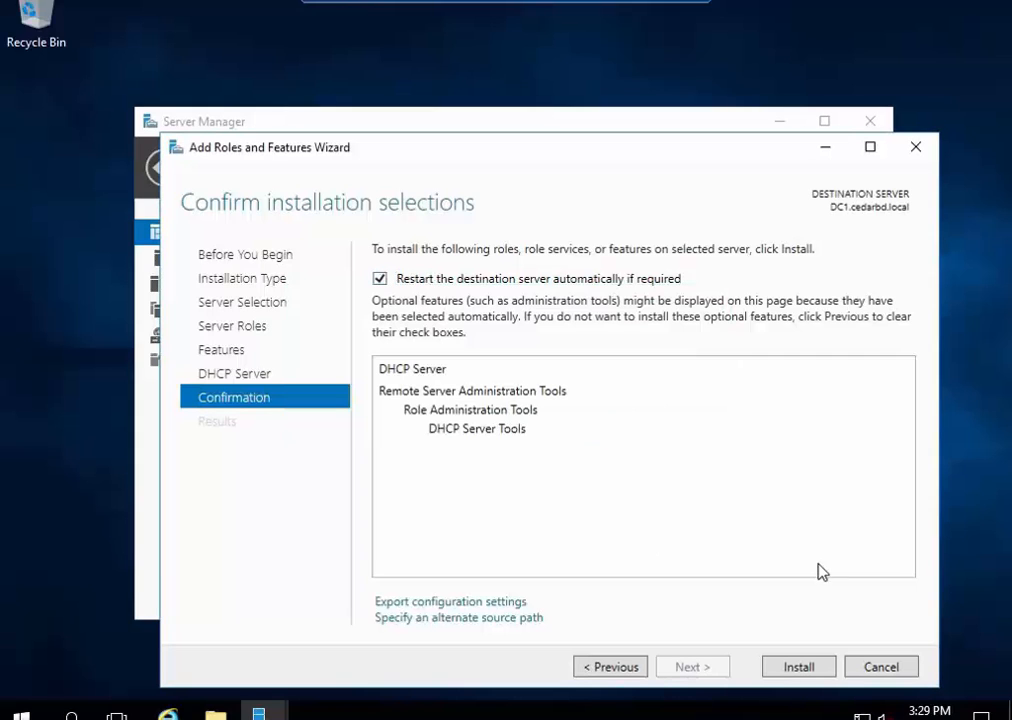
pyautogui.click(801, 668)
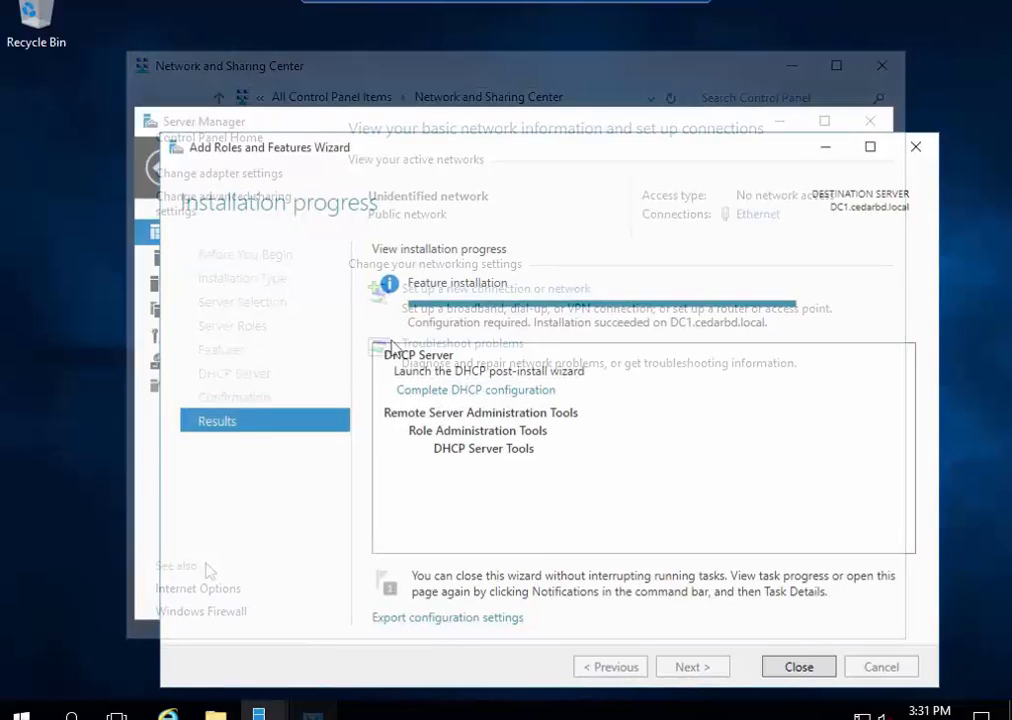
# Complete the DHCP post-install configuration by authorizing the server with the preset domain administrator credentials, and close both wizards
pyautogui.click(491, 399)
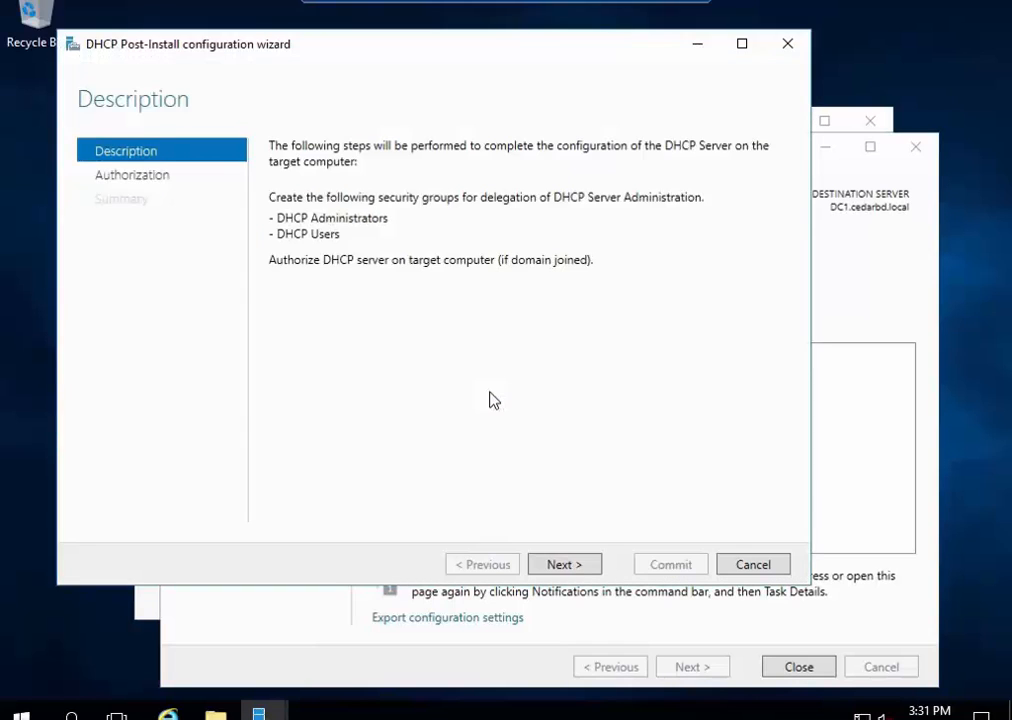
pyautogui.click(577, 572)
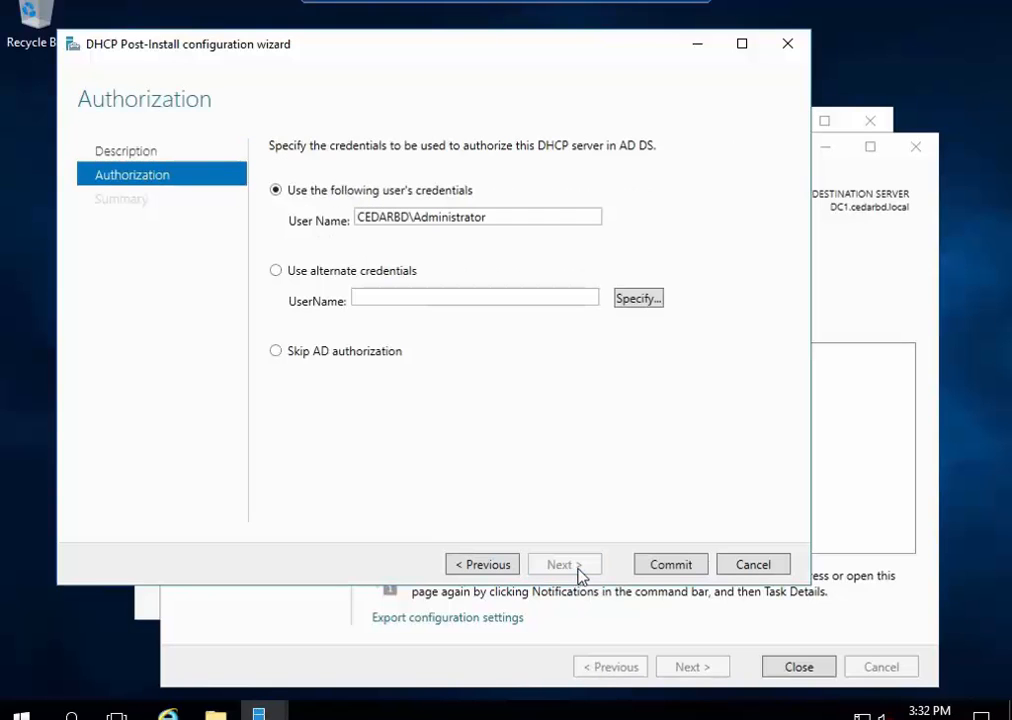
pyautogui.click(675, 566)
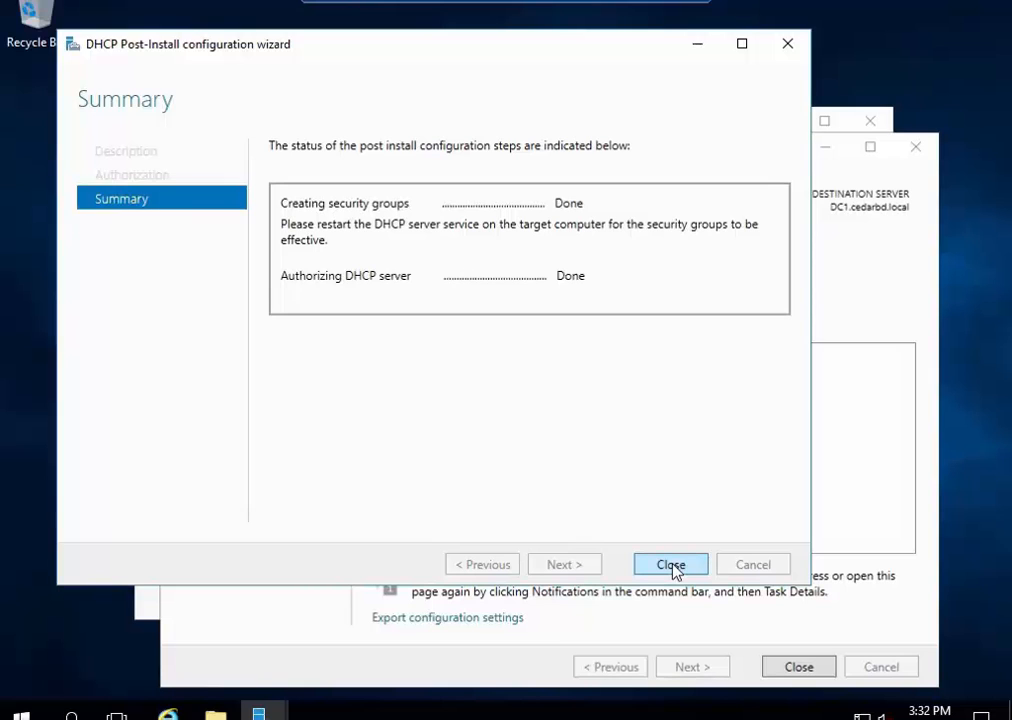
pyautogui.click(672, 566)
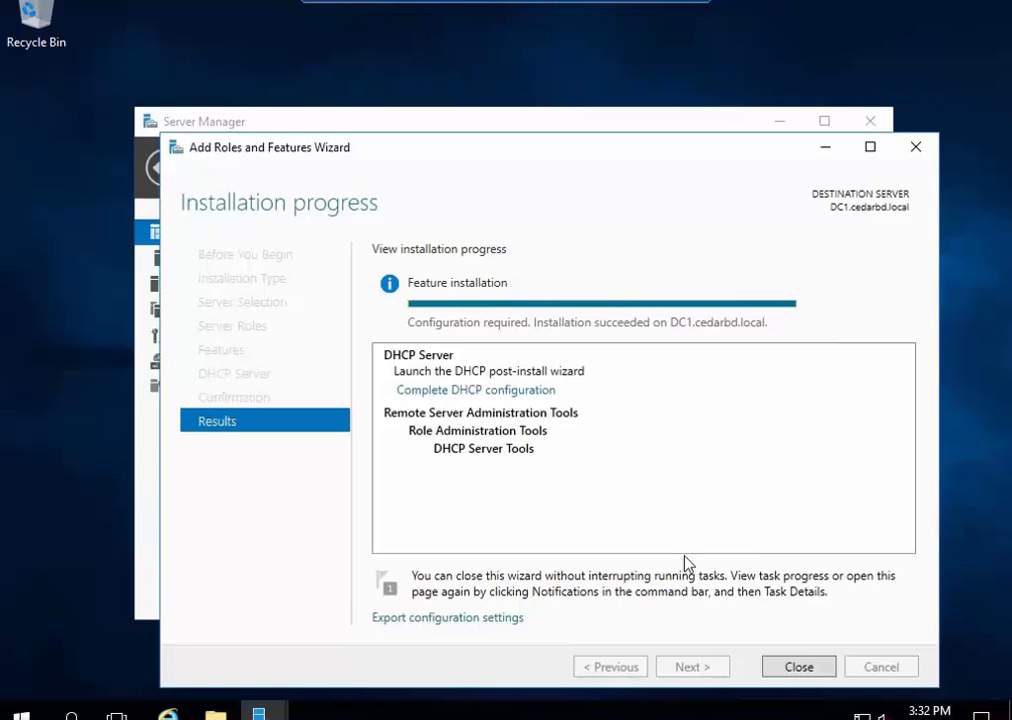
pyautogui.click(816, 666)
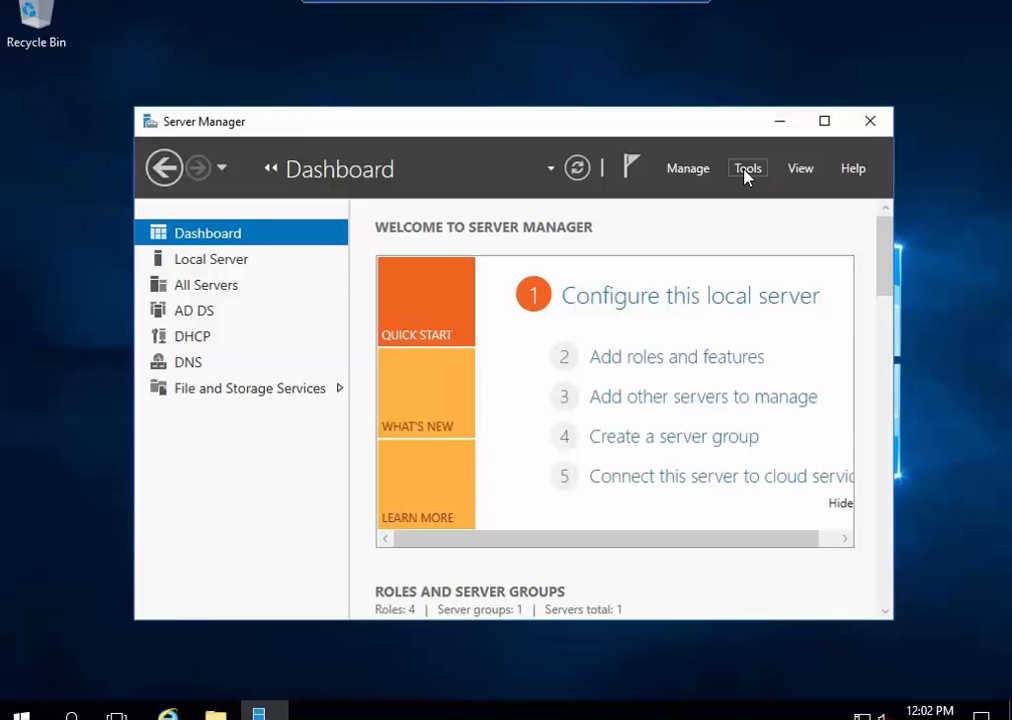
# Open the DHCP management console full screen, widen its tree area, and expand dc1.cedarbd.local down to IPv4
pyautogui.click(746, 172)
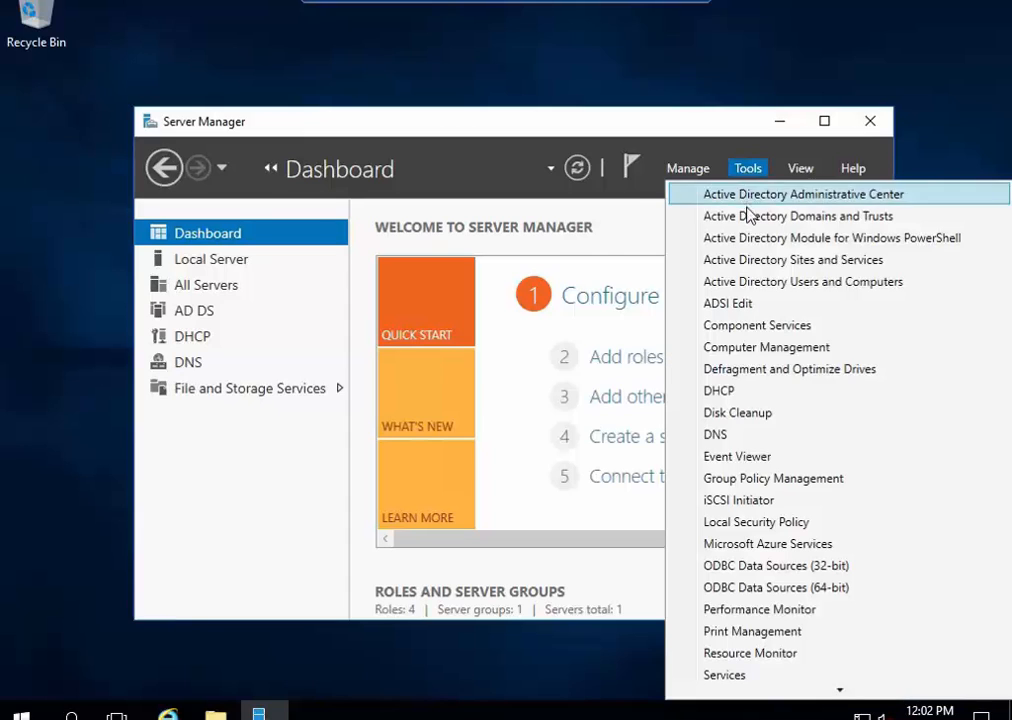
pyautogui.click(700, 391)
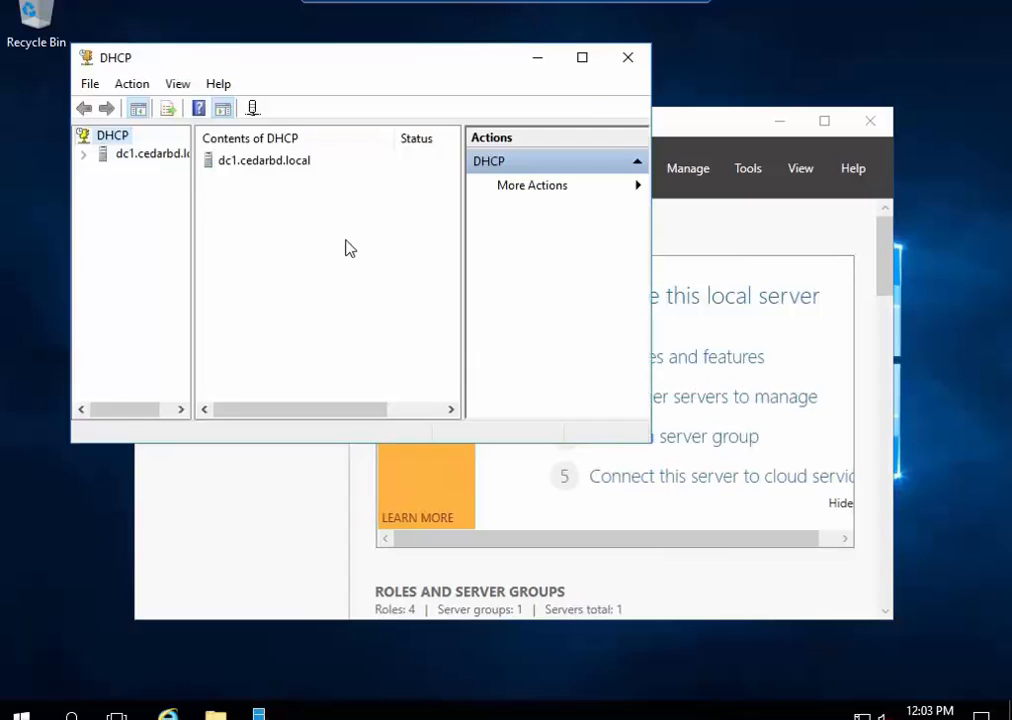
pyautogui.click(582, 58)
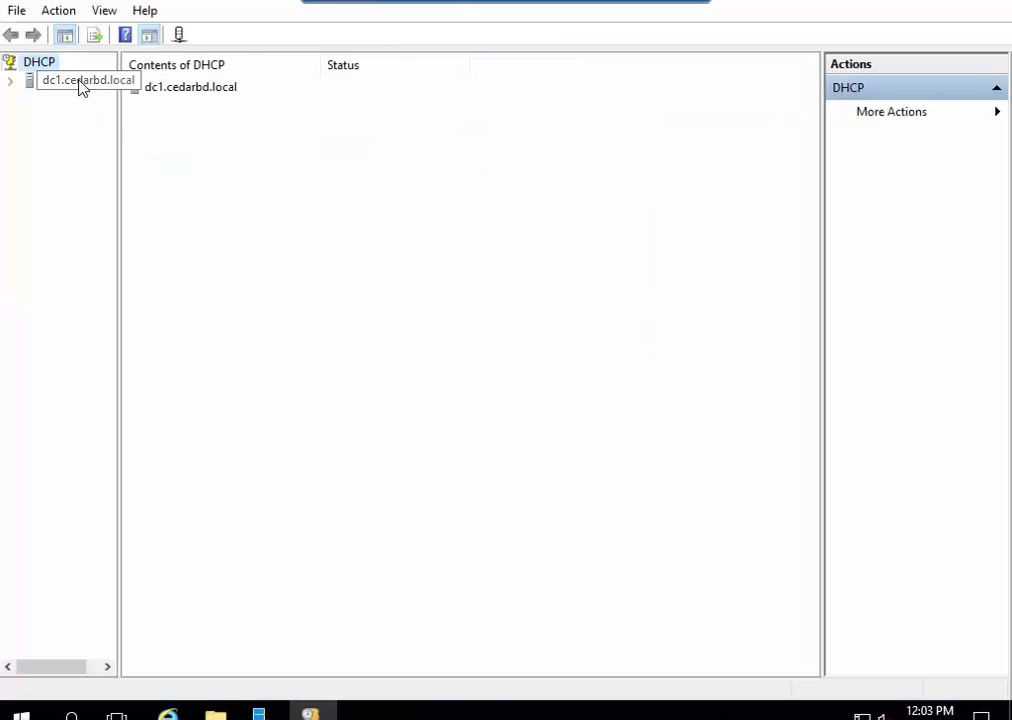
pyautogui.moveTo(120, 151); pyautogui.dragTo(390, 201)
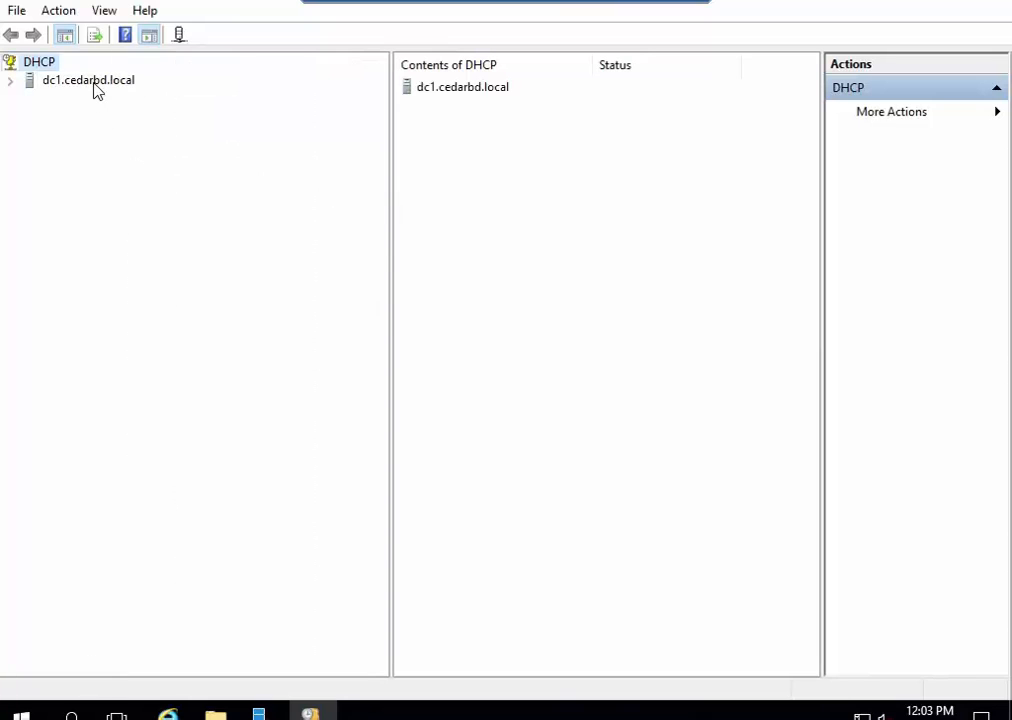
pyautogui.click(11, 81)
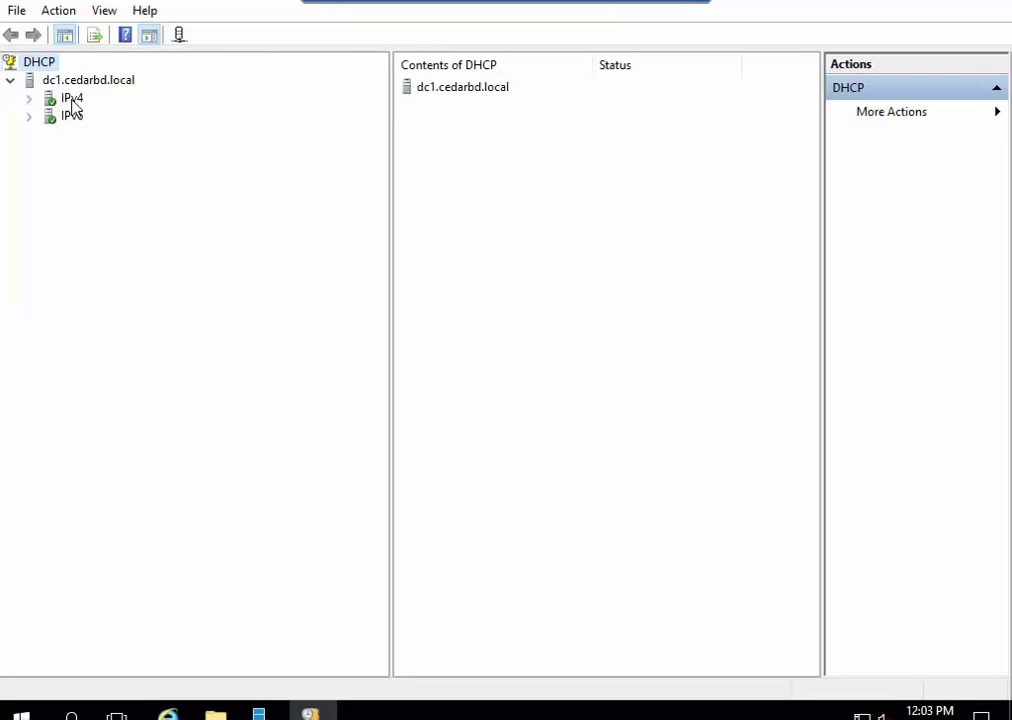
pyautogui.doubleClick(71, 100)
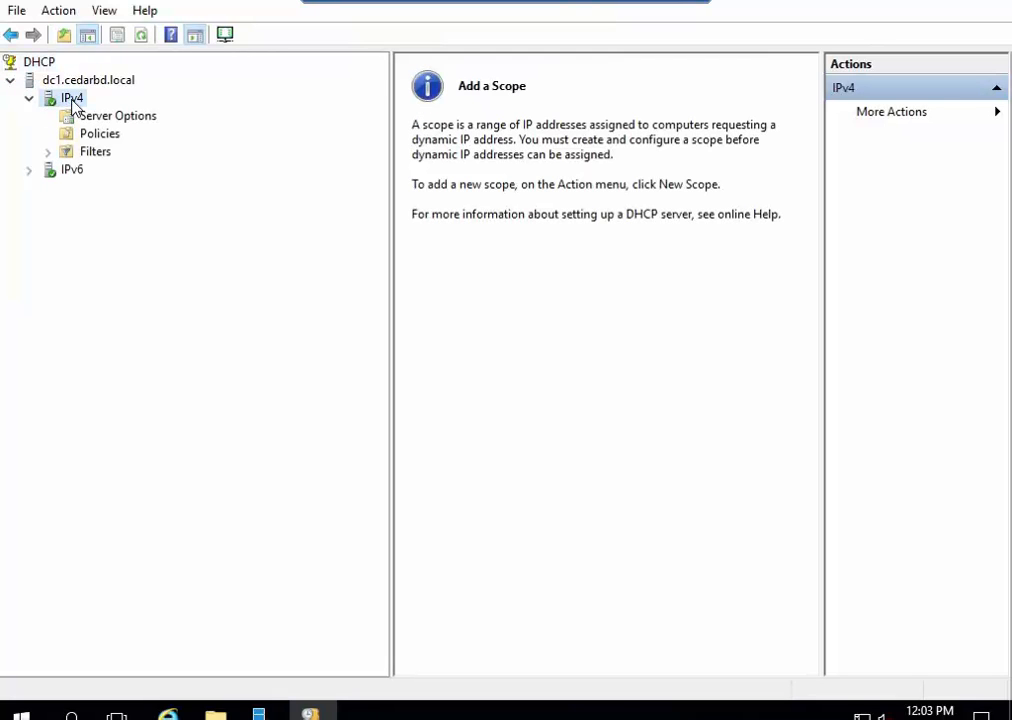
# Start a new scope under IPv4 and name it DHCP Scope1
pyautogui.rightClick(73, 104)
pyautogui.click(137, 142)
pyautogui.click(648, 530)
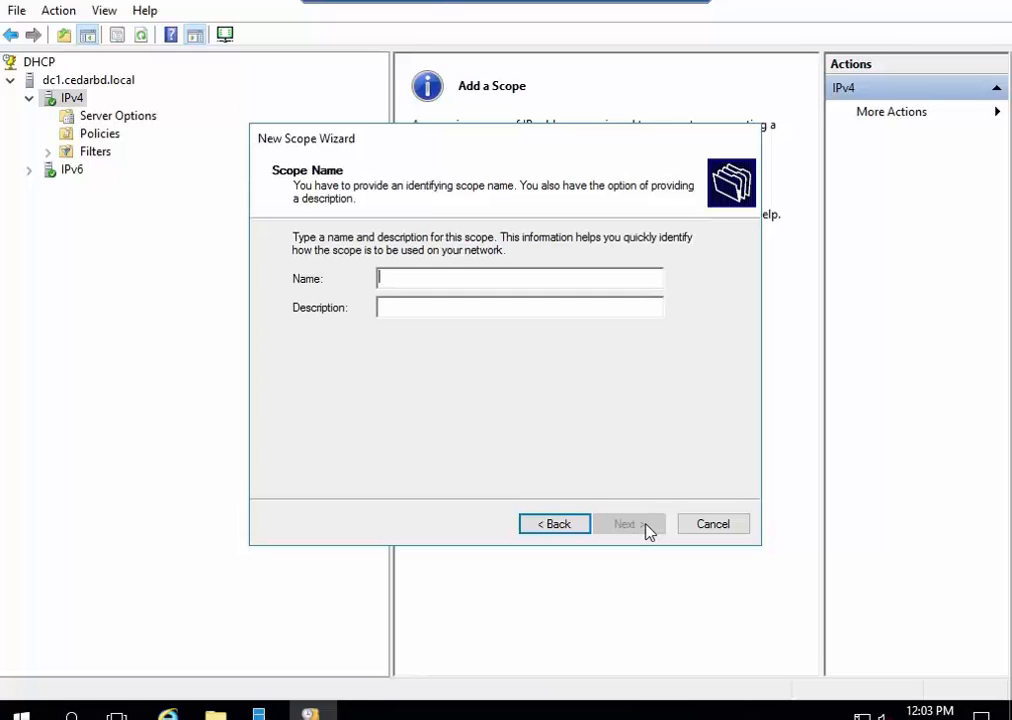
pyautogui.write('DH')
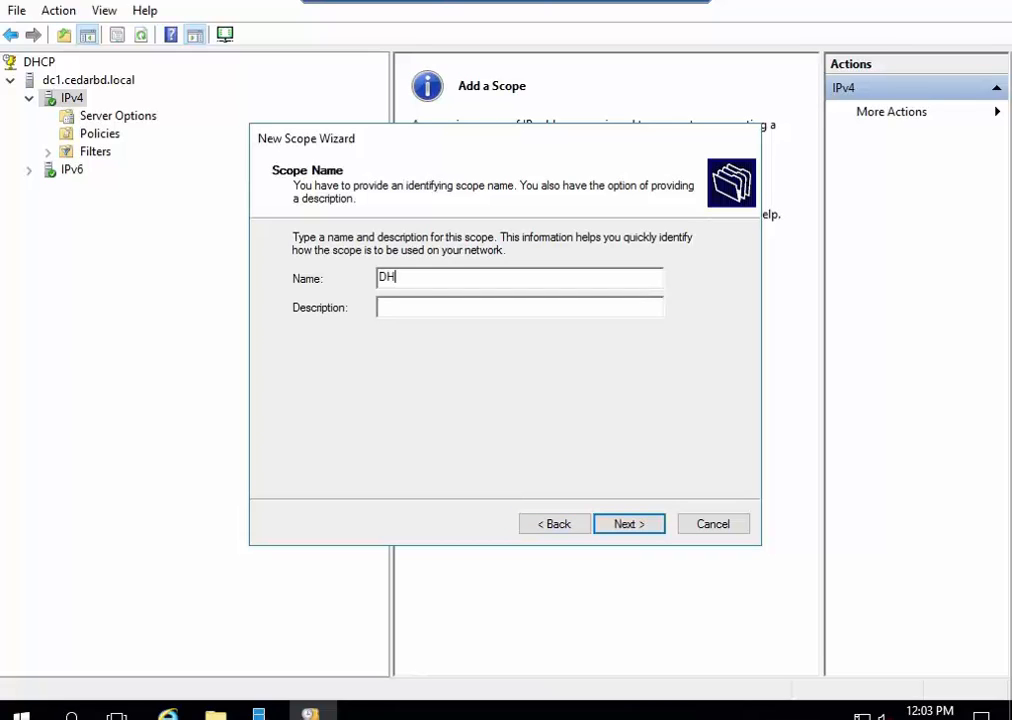
pyautogui.write('CP Scope1')
pyautogui.click(637, 529)
# Set the scope's address range from 192.168.1.120 to 192.168.1.254, keeping the suggested subnet mask
pyautogui.write('192 . ')
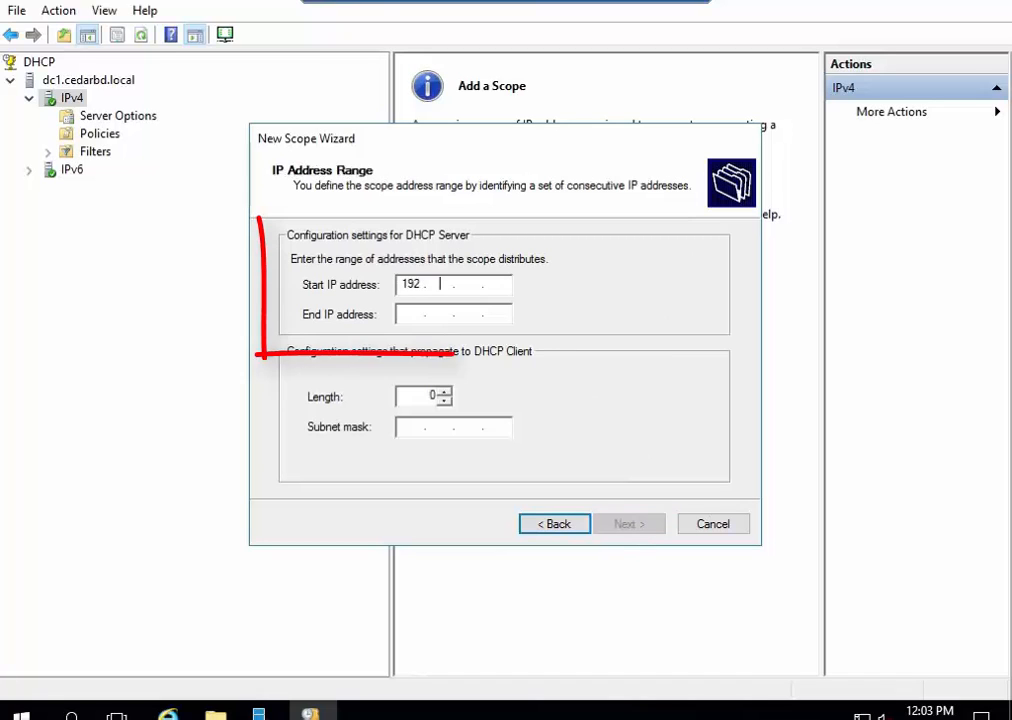
pyautogui.write('168 . ')
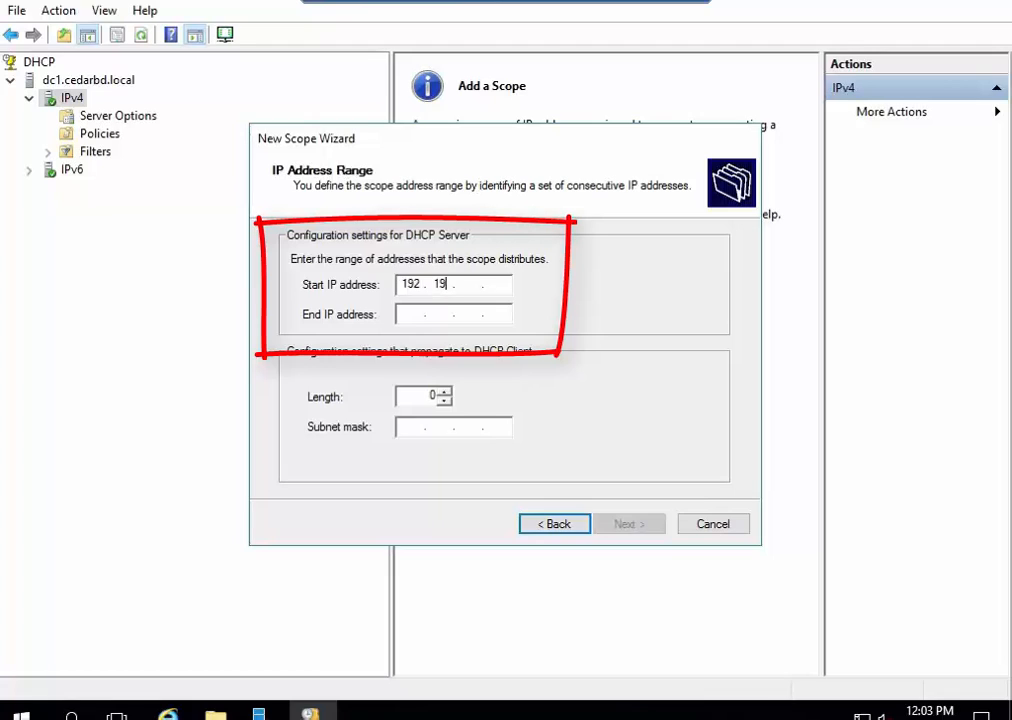
pyautogui.write('1 . 120')
pyautogui.click(409, 314)
pyautogui.write('192 . 168 . 1 . 254')
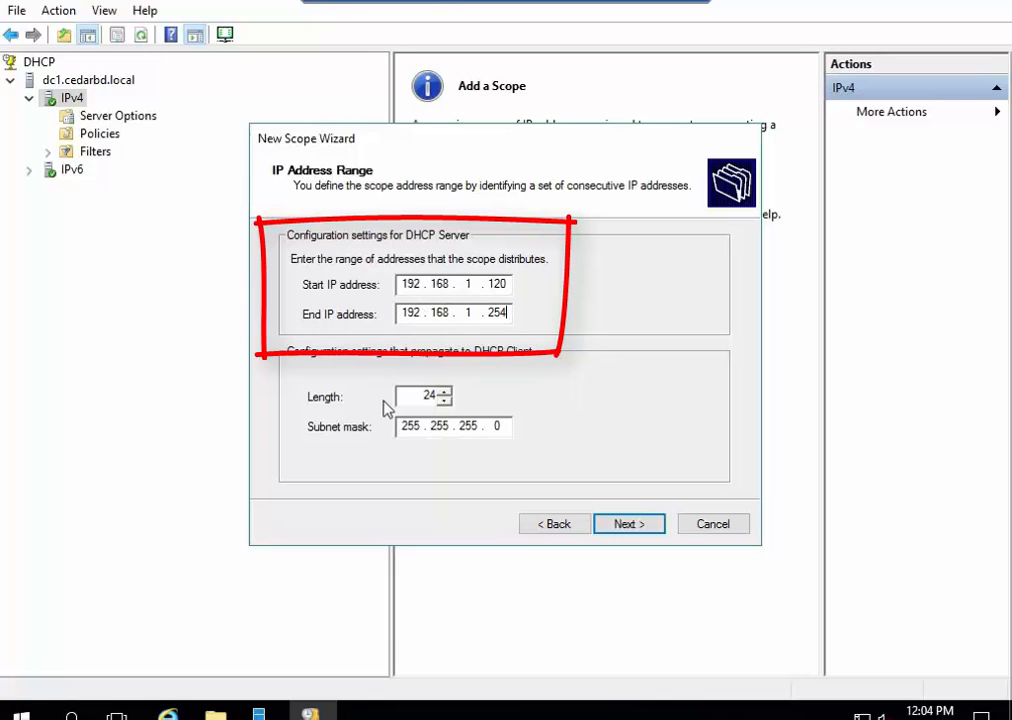
pyautogui.click(627, 524)
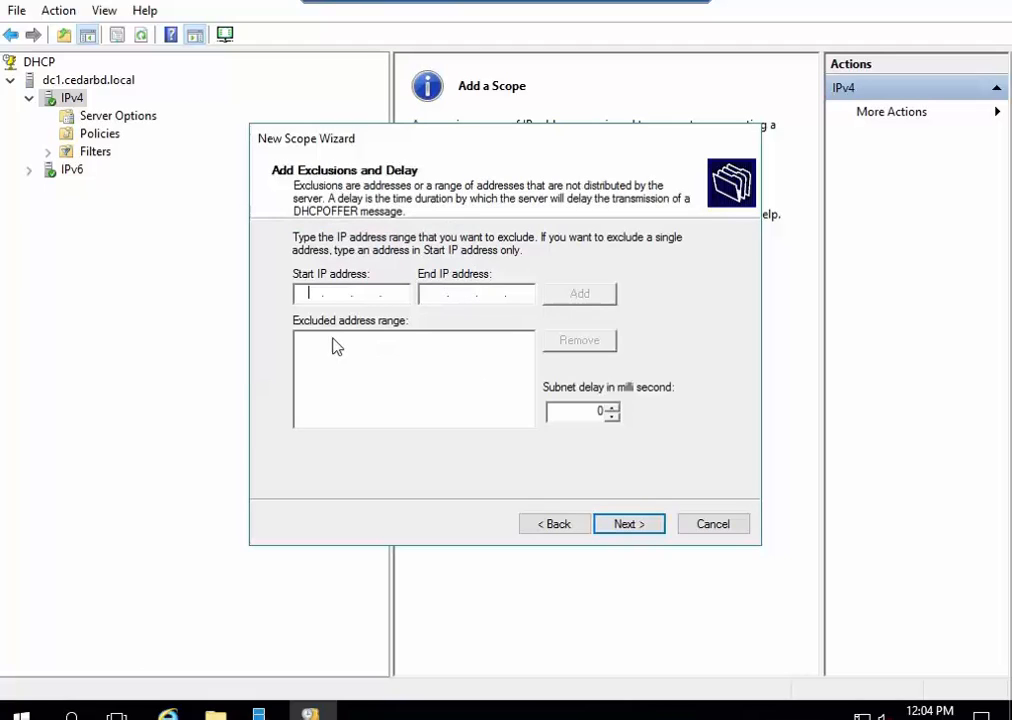
# Exclude the addresses 192.168.1.120 to 192.168.1.130 from the scope and accept the default lease duration
pyautogui.write('192 . ')
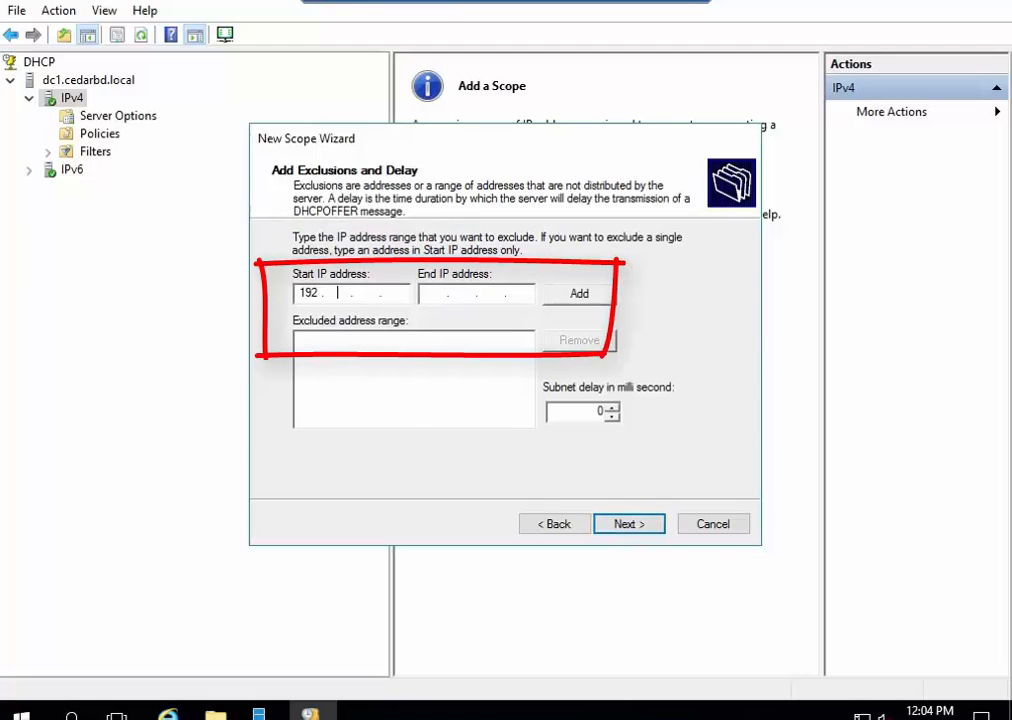
pyautogui.write('168 . 1')
pyautogui.click(396, 297)
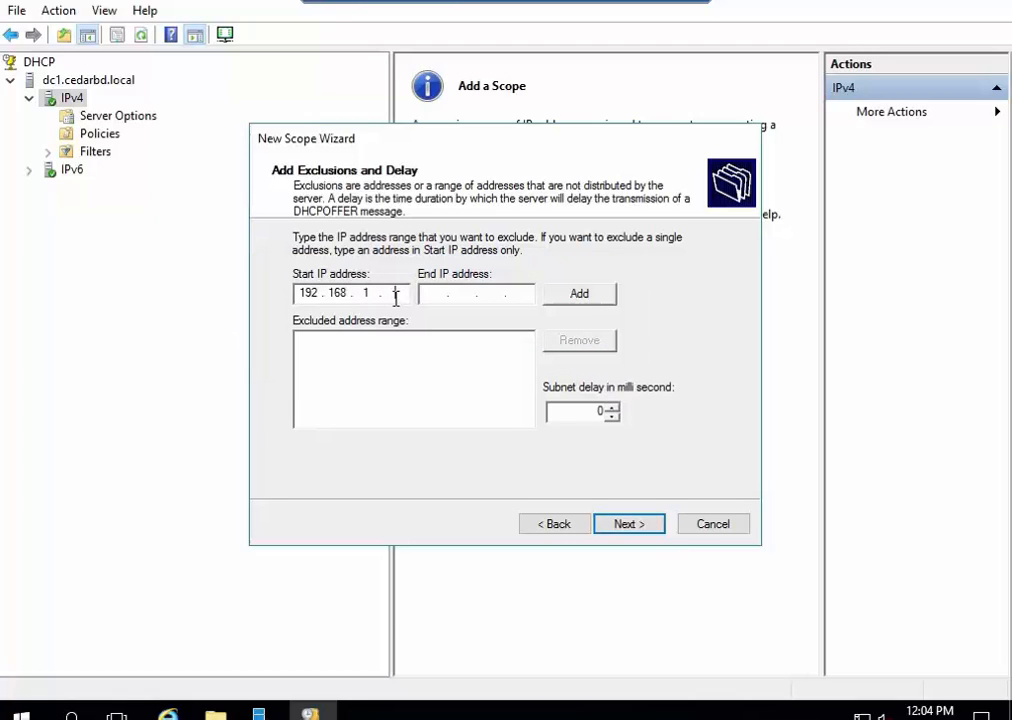
pyautogui.write('120')
pyautogui.click(433, 293)
pyautogui.write('192 . 168 . 1 .')
pyautogui.click(517, 297)
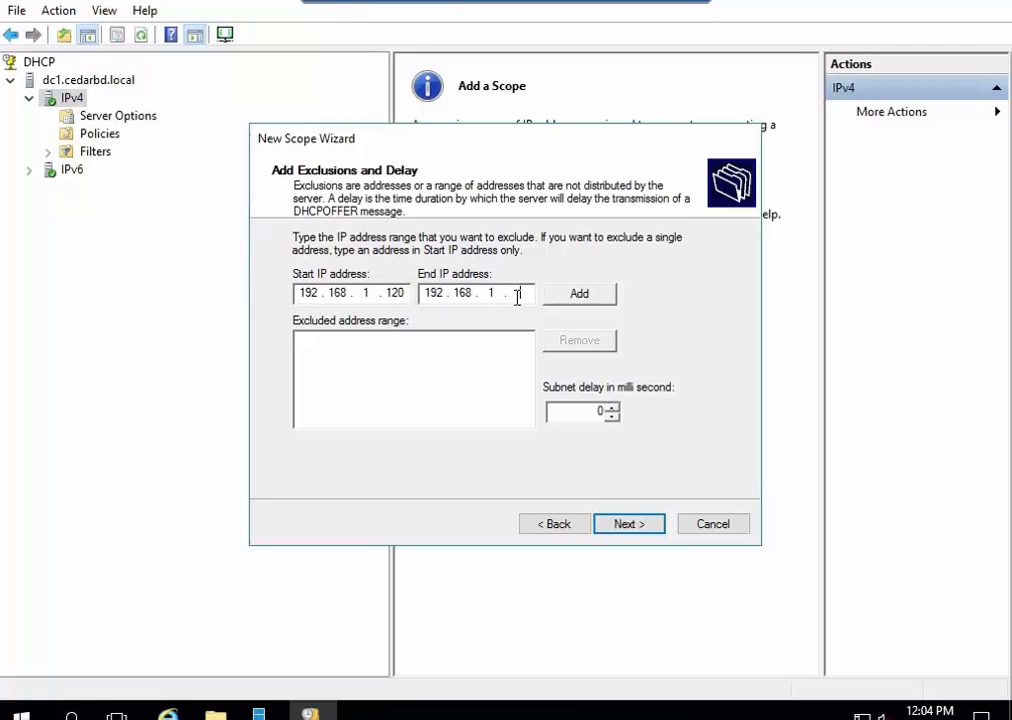
pyautogui.write('130')
pyautogui.click(596, 298)
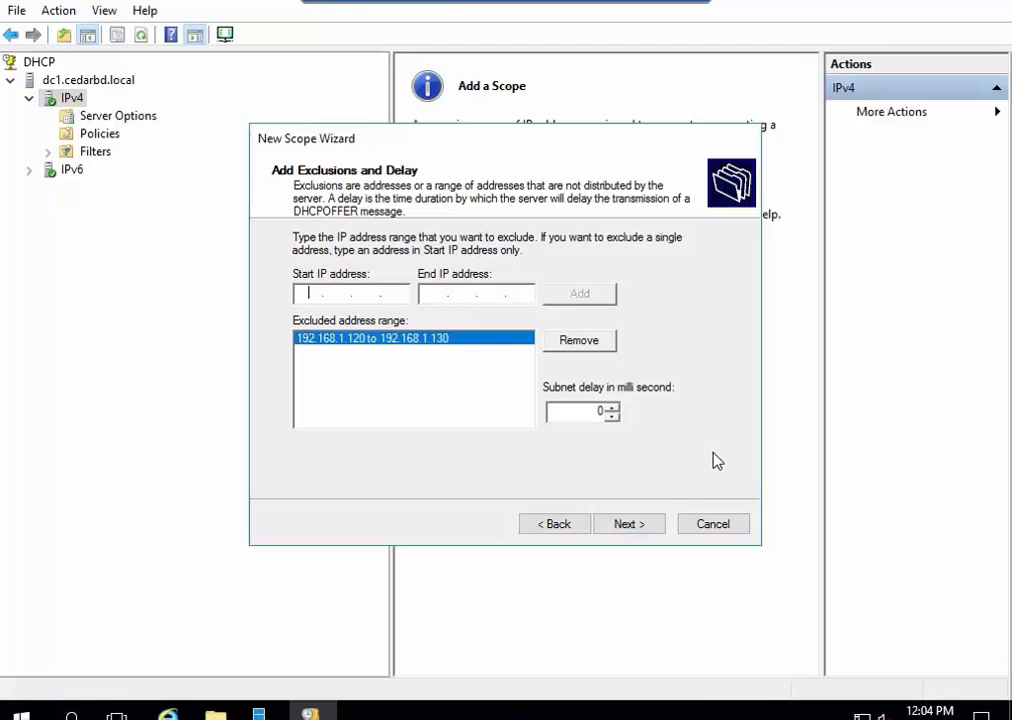
pyautogui.click(628, 524)
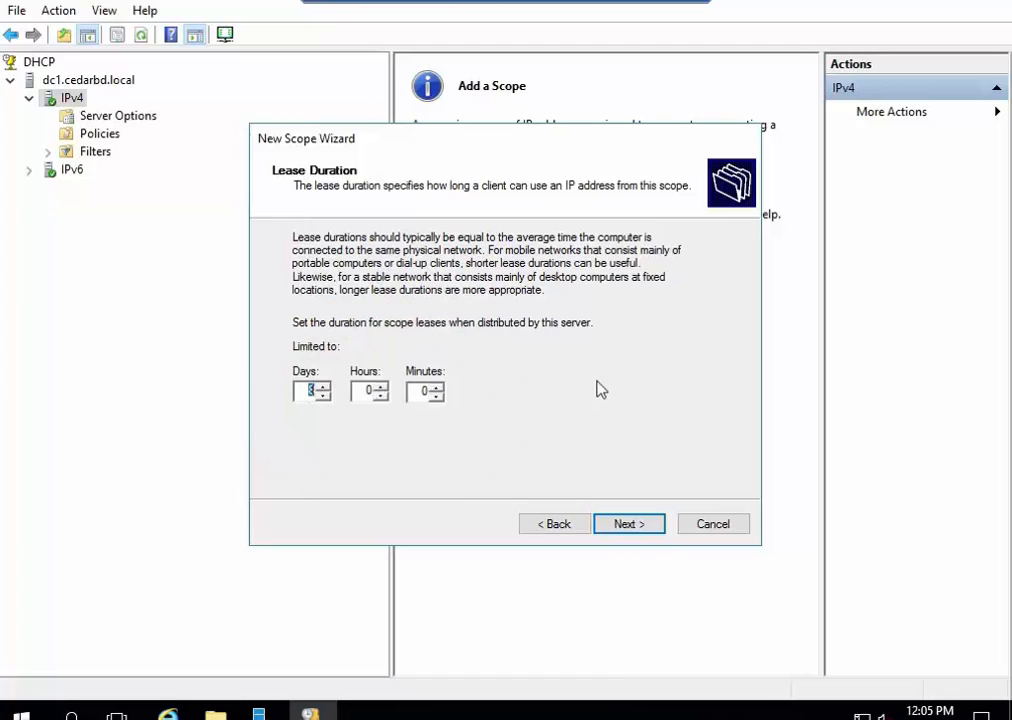
pyautogui.click(634, 524)
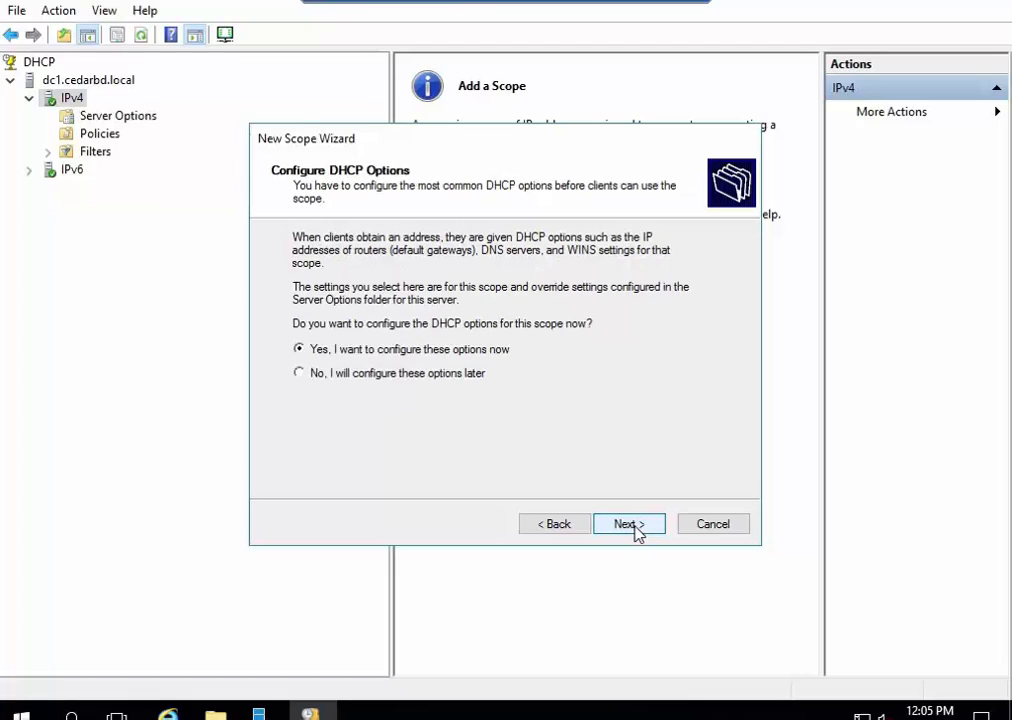
# Postpone configuring the DHCP options for the new scope and complete the scope creation
pyautogui.click(304, 376)
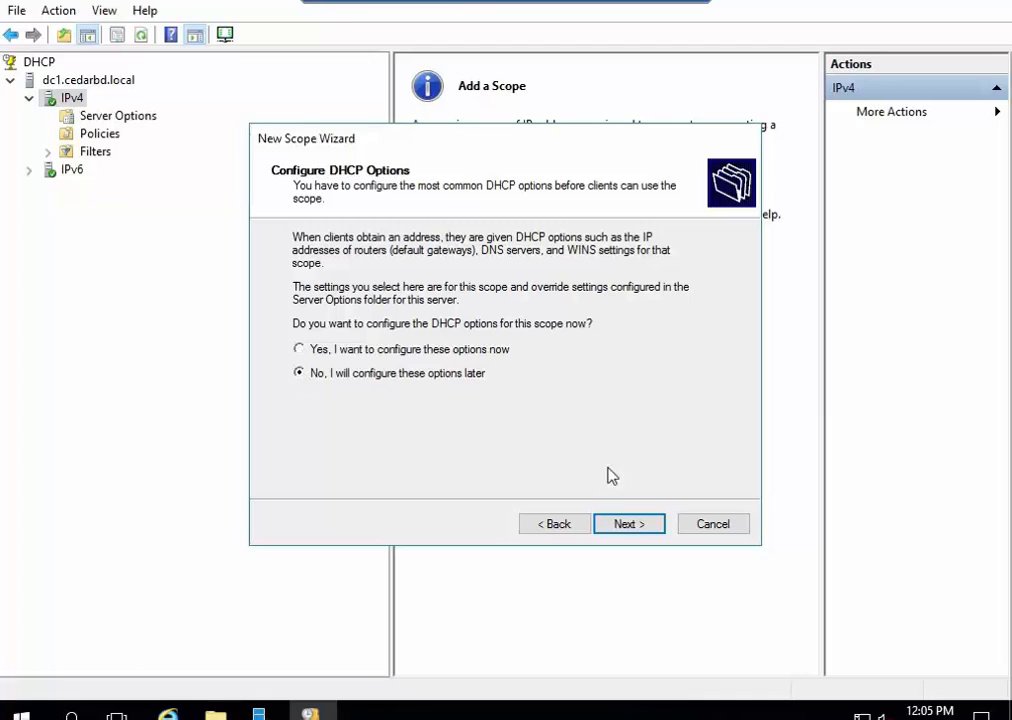
pyautogui.click(630, 527)
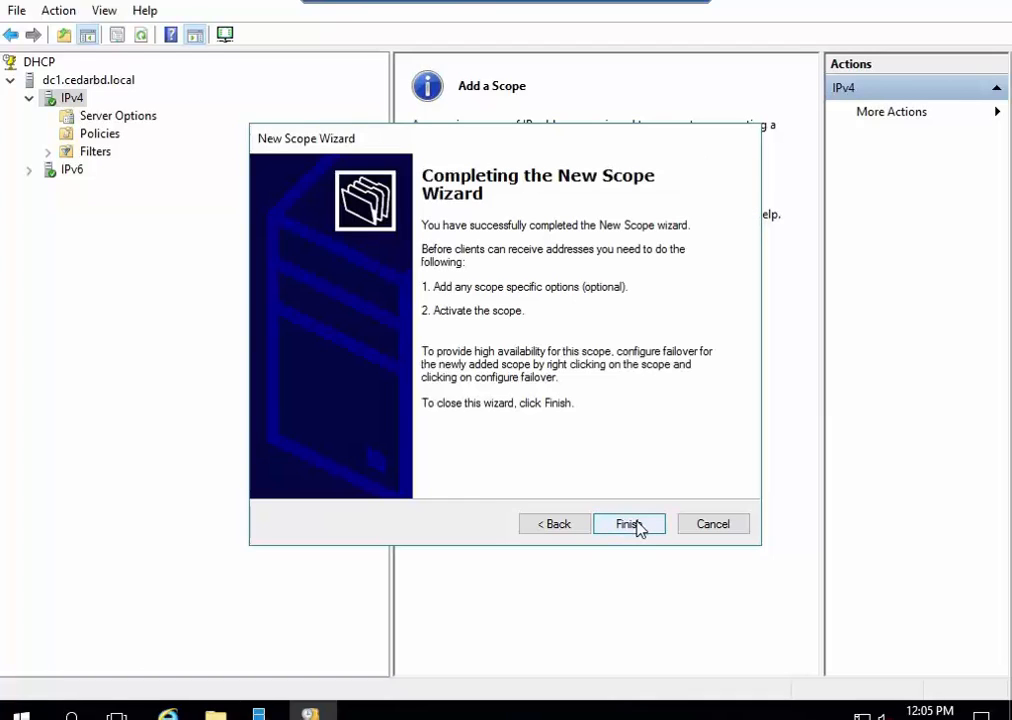
pyautogui.click(632, 524)
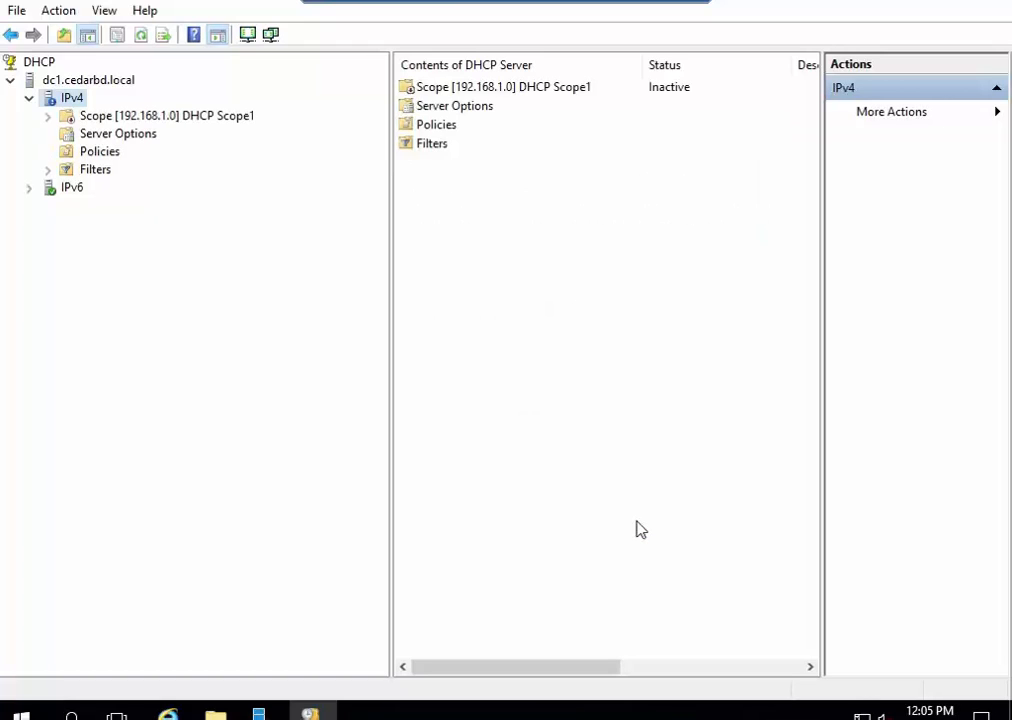
# Expand DHCP Scope1 to examine its address pool, and narrow the tree area to give the address list more room
pyautogui.click(175, 118)
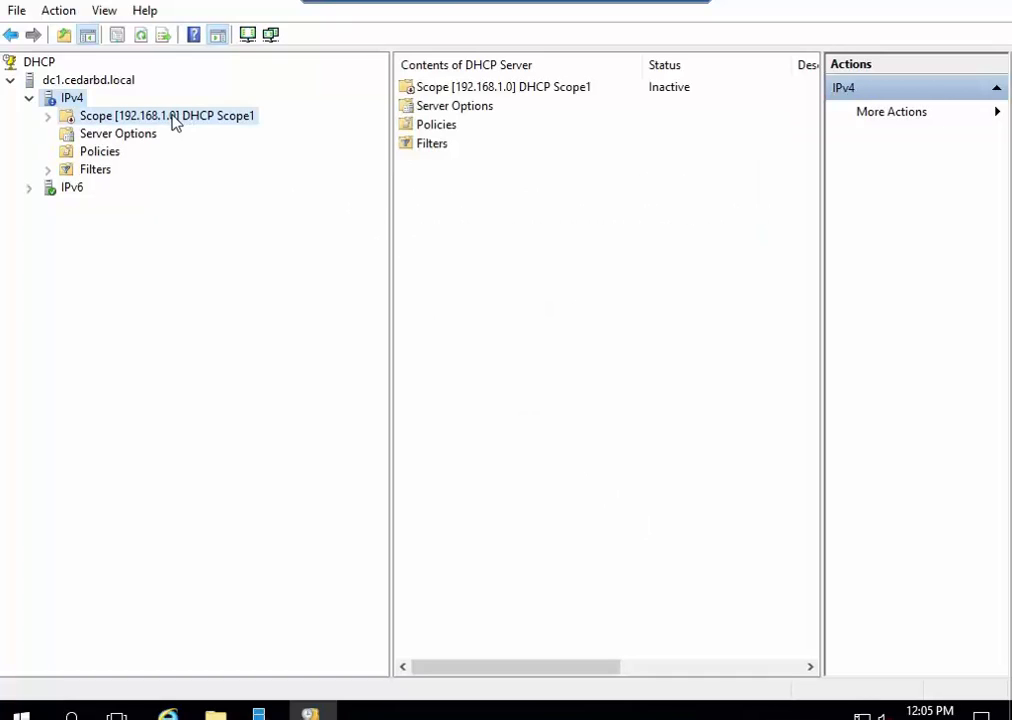
pyautogui.doubleClick(175, 118)
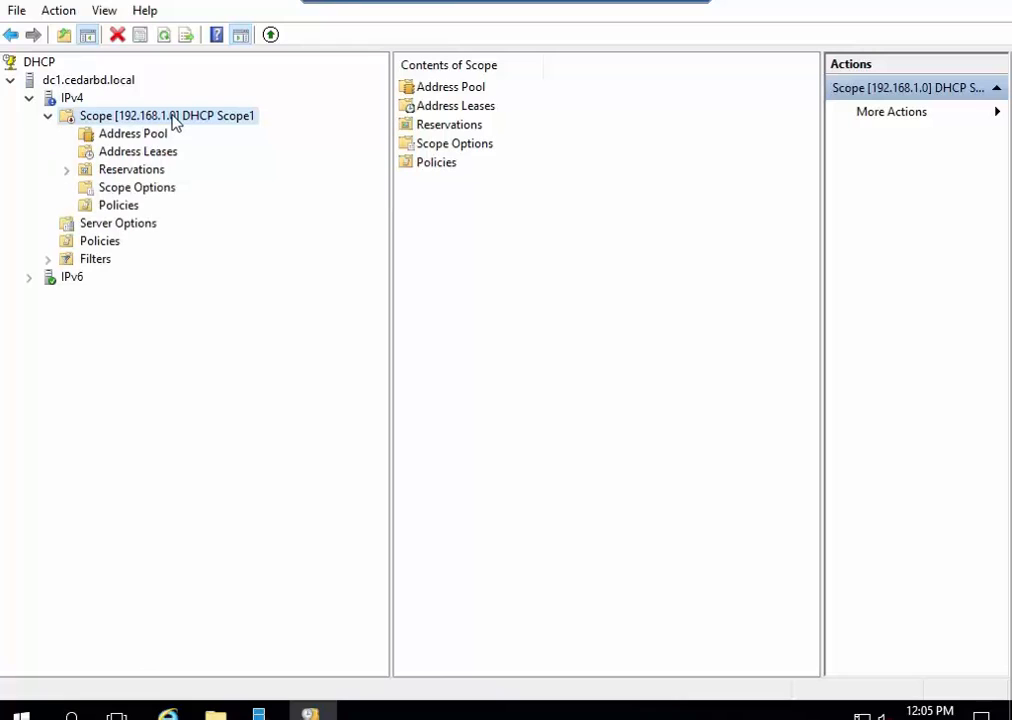
pyautogui.click(143, 137)
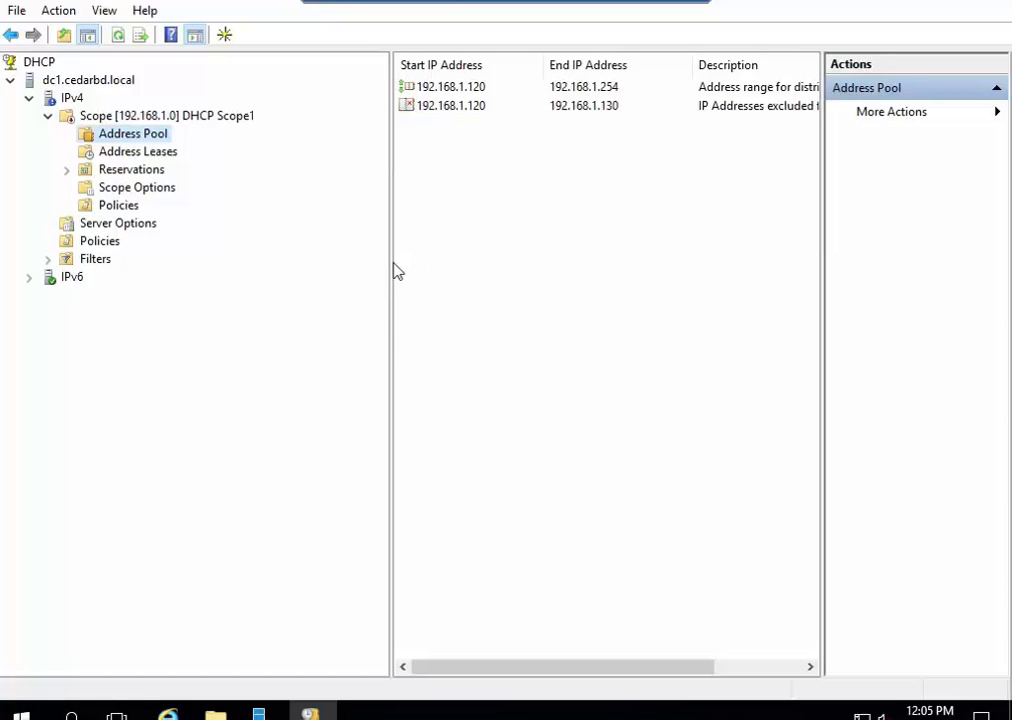
pyautogui.moveTo(391, 263); pyautogui.dragTo(266, 264)
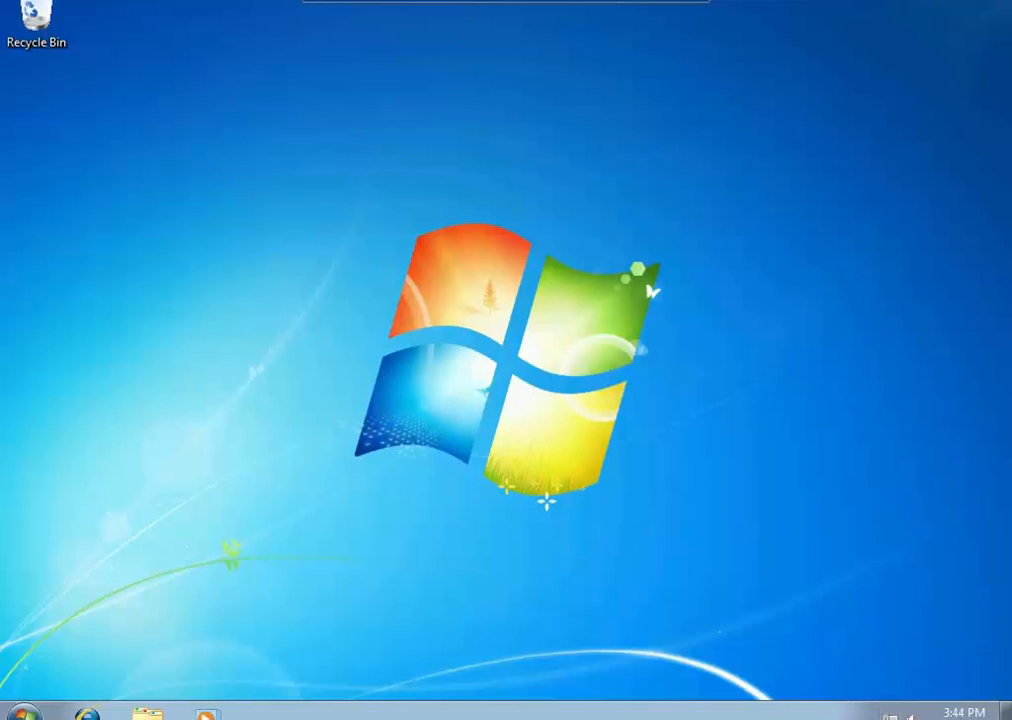
# On the Windows 7 client, open the properties of Local Area Connection 4 from the network adapter settings
pyautogui.rightClick(889, 716)
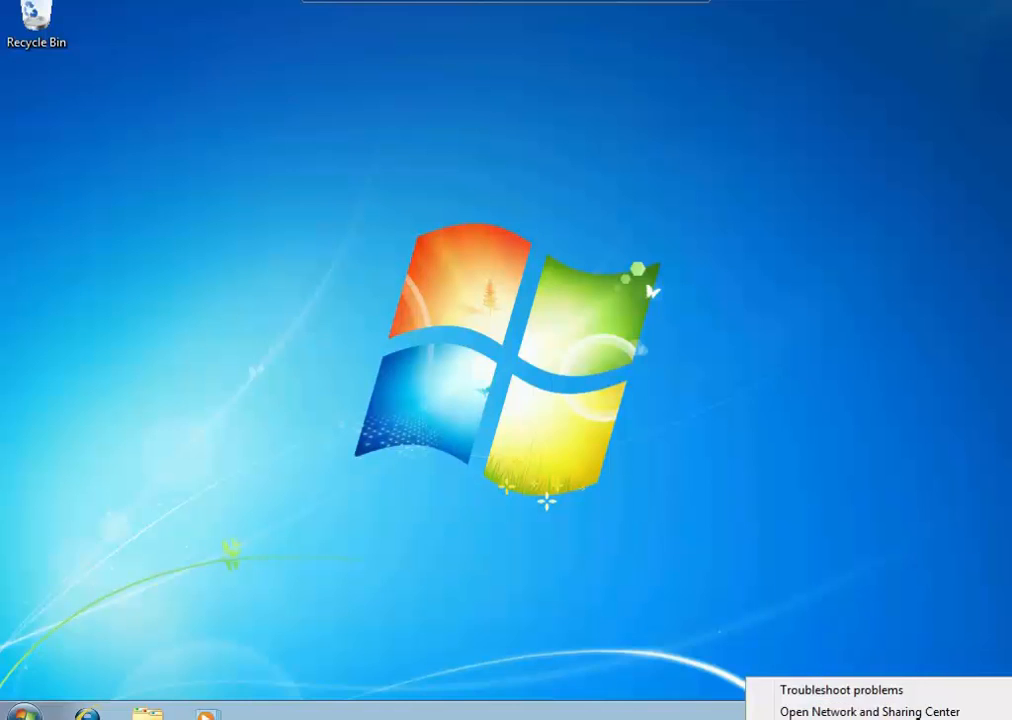
pyautogui.click(888, 711)
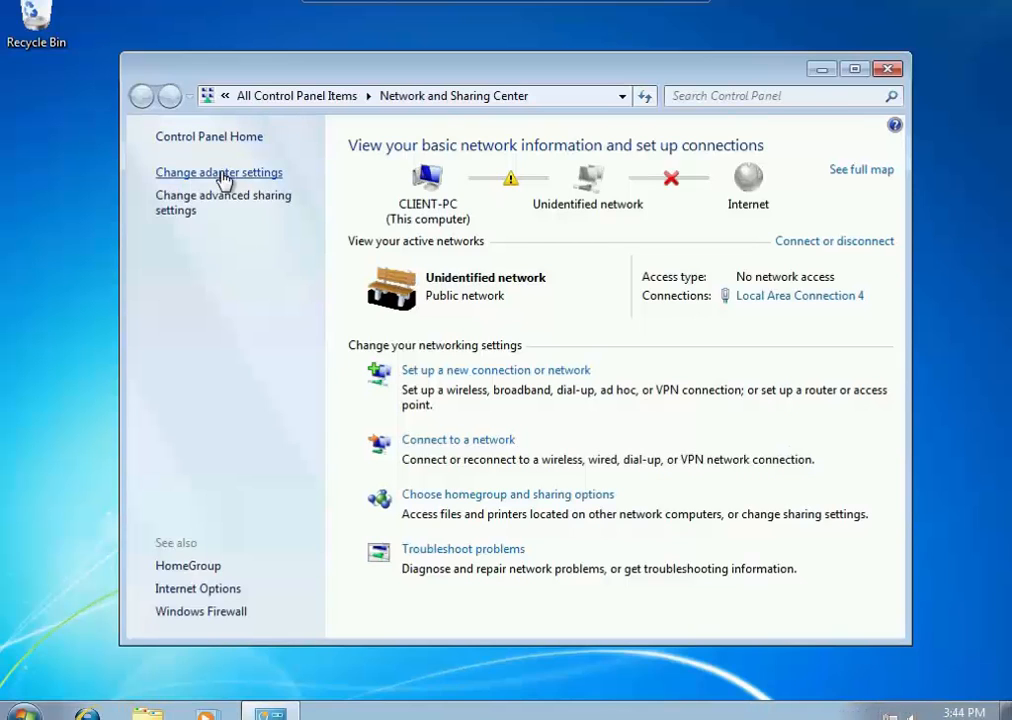
pyautogui.click(222, 174)
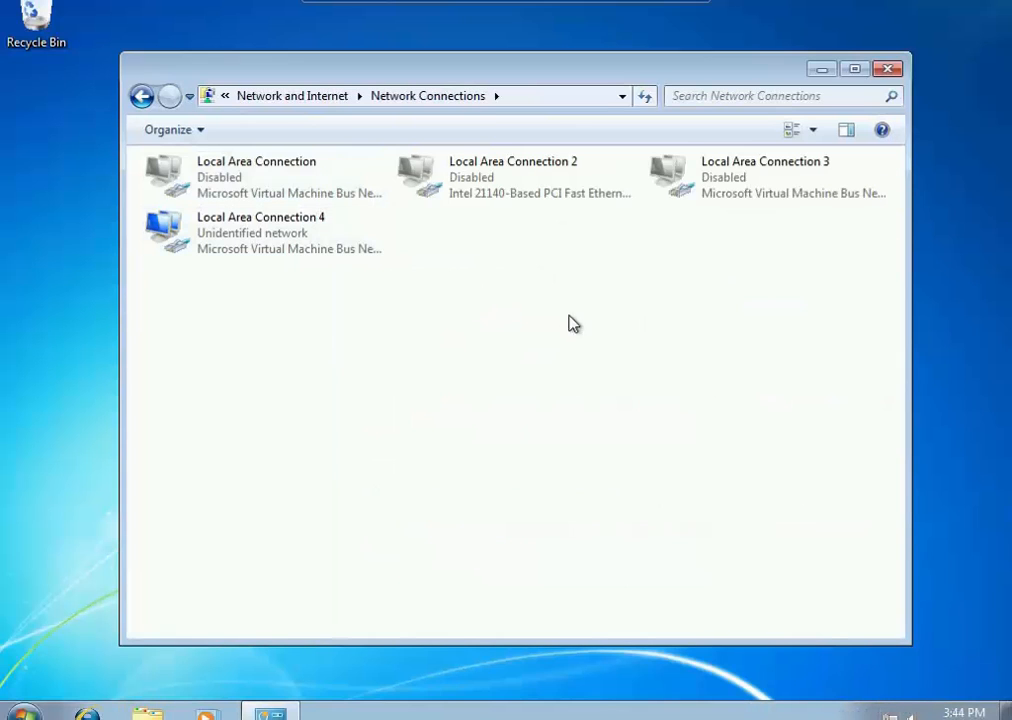
pyautogui.rightClick(264, 239)
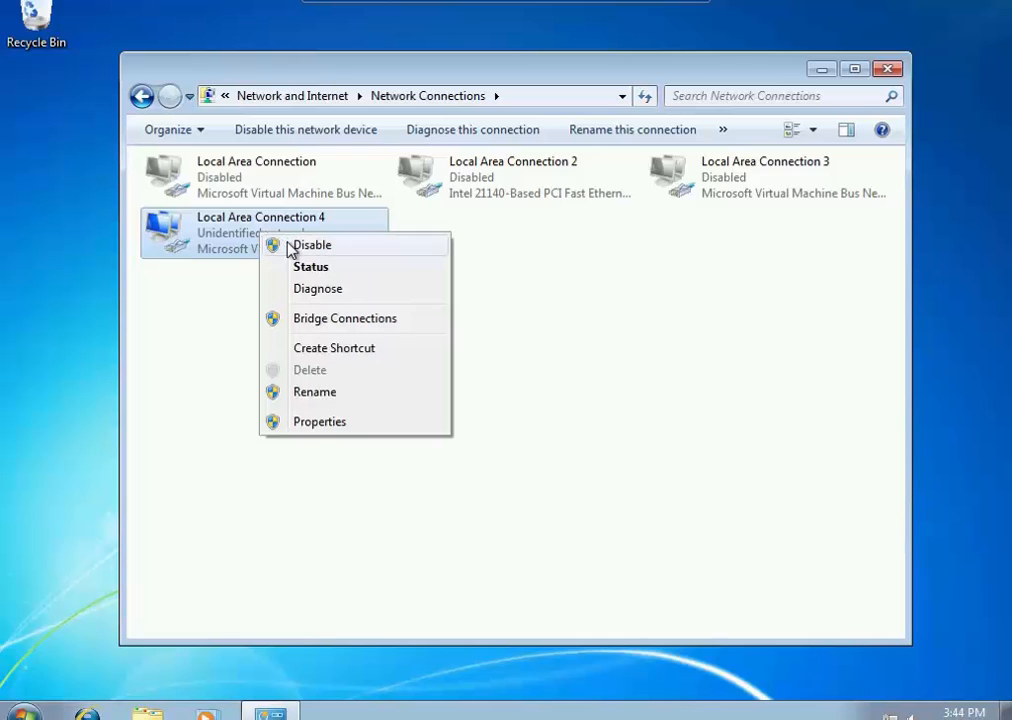
pyautogui.click(328, 423)
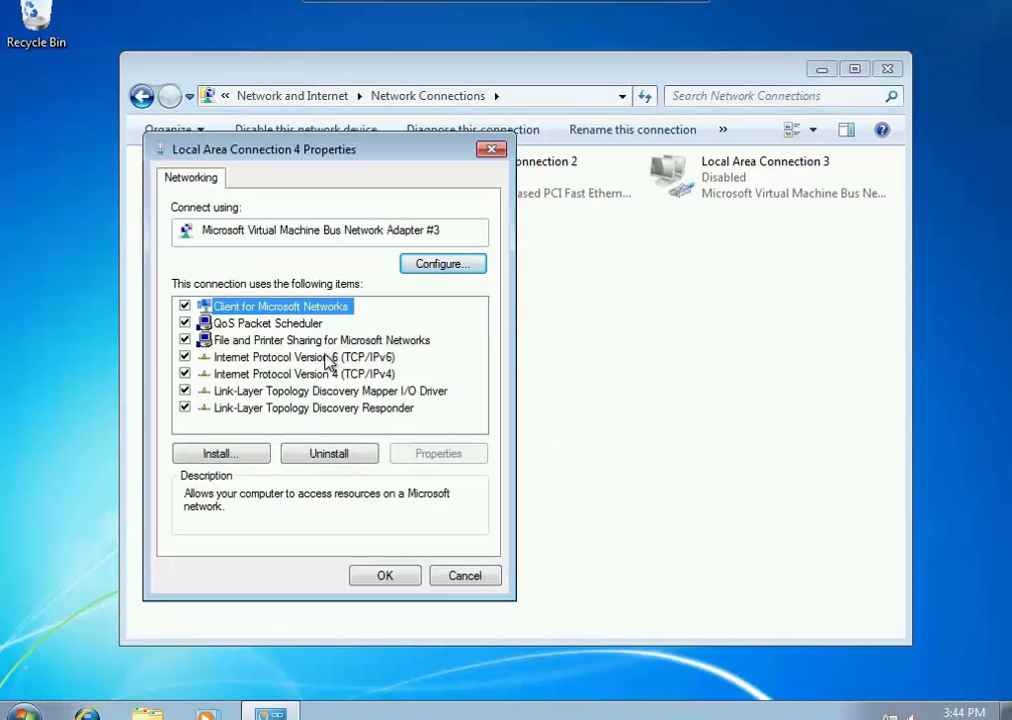
# Set TCP/IPv4 to obtain the IP address and DNS server address automatically, and dismiss the network location choice without picking one
pyautogui.click(290, 373)
pyautogui.click(457, 455)
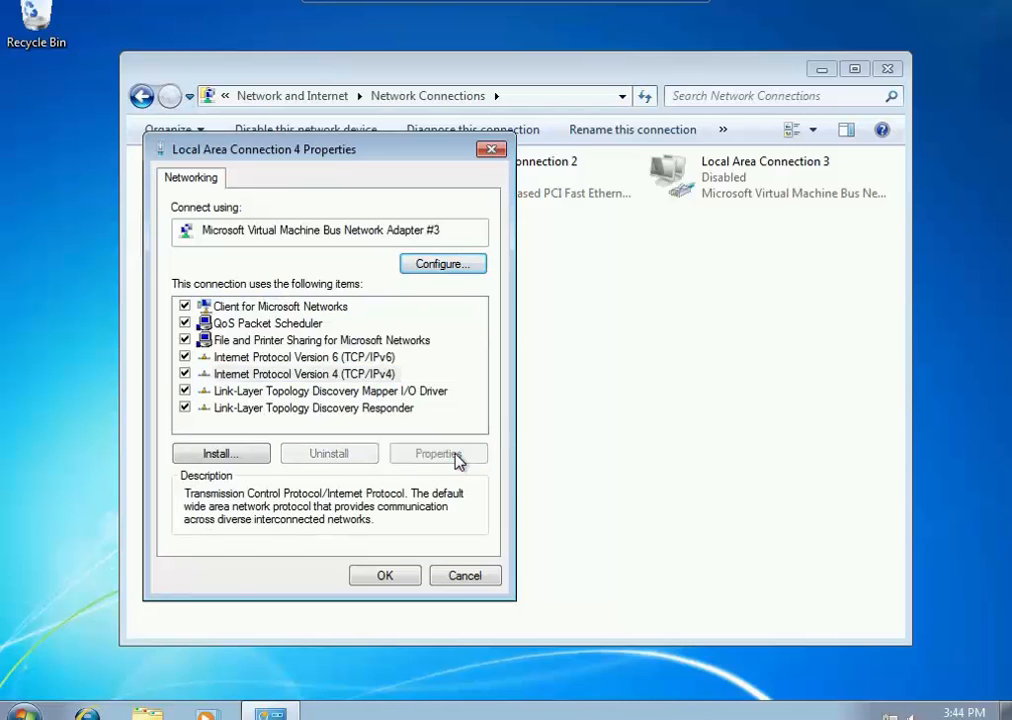
pyautogui.click(281, 344)
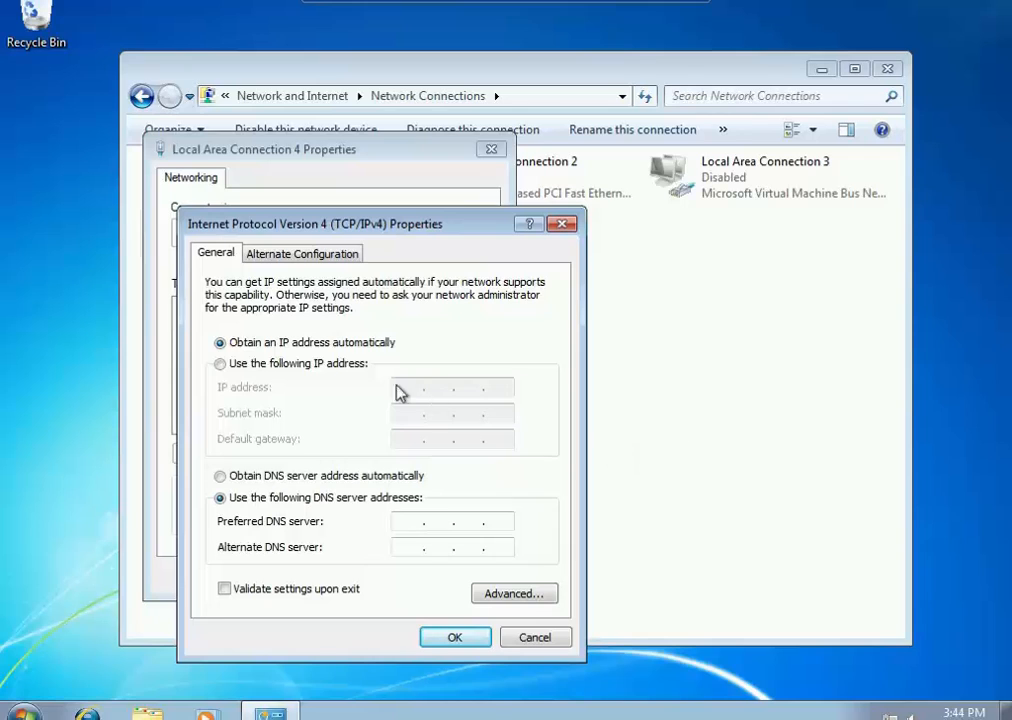
pyautogui.click(277, 484)
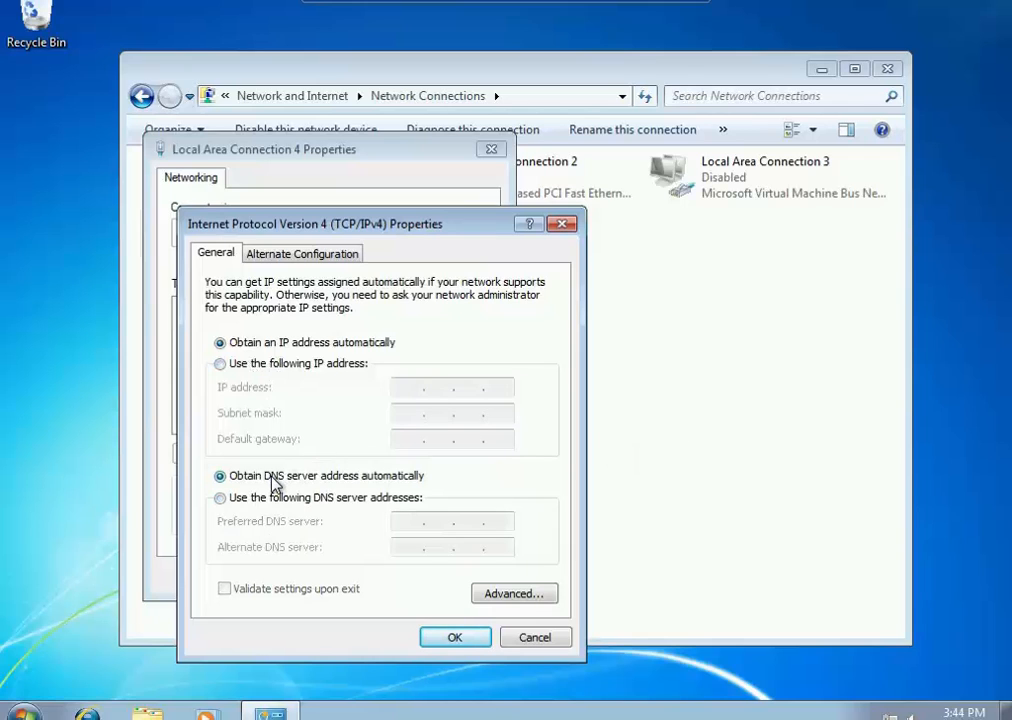
pyautogui.click(458, 640)
pyautogui.click(396, 579)
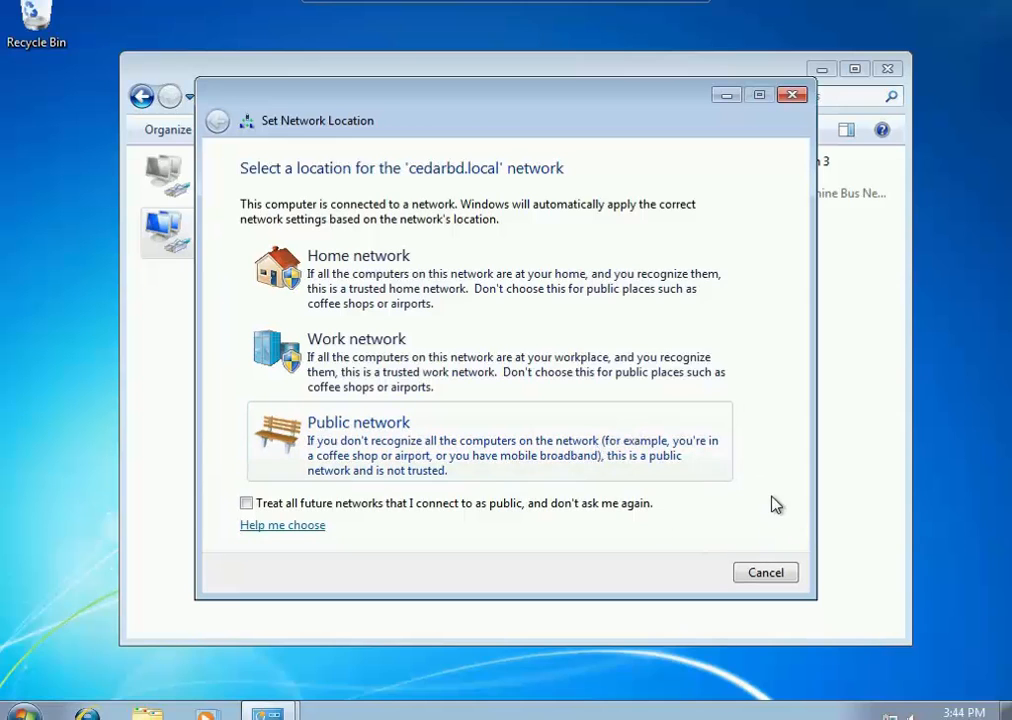
pyautogui.click(793, 96)
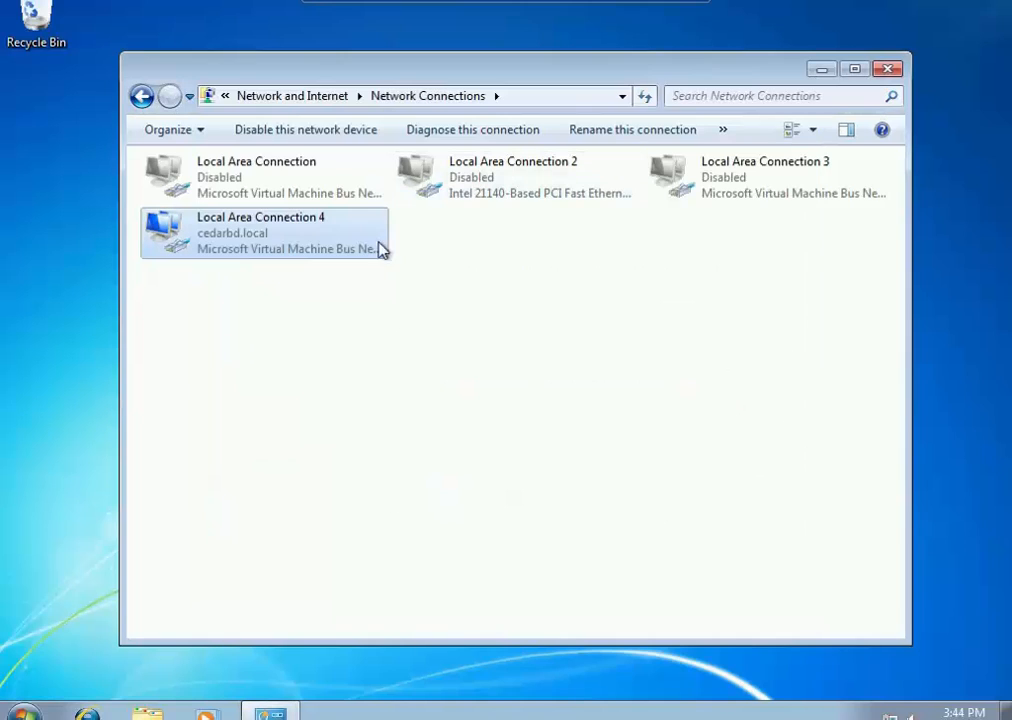
# Check the connection details of Local Area Connection 4 for its IPv4 address, lease and DHCP server, and close its status
pyautogui.rightClick(260, 235)
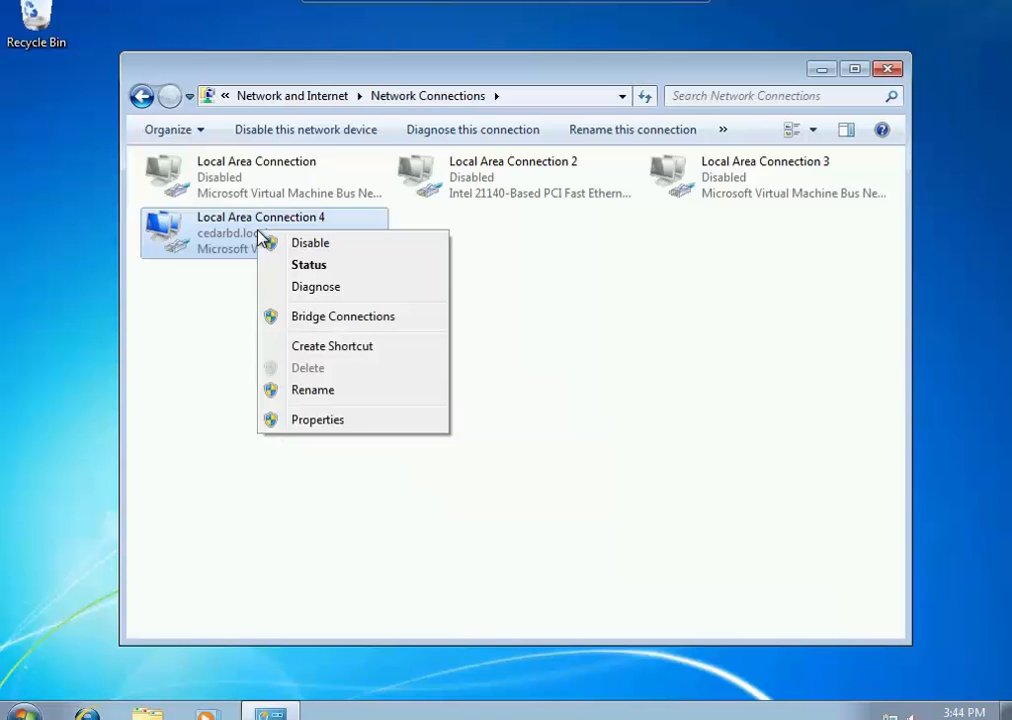
pyautogui.click(345, 265)
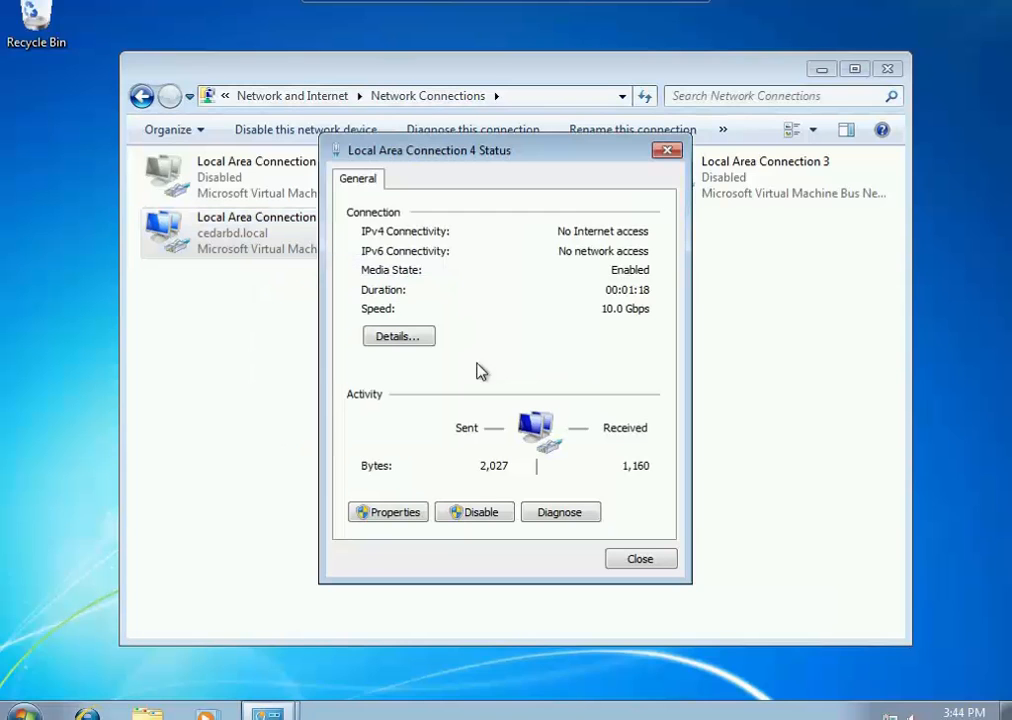
pyautogui.click(400, 338)
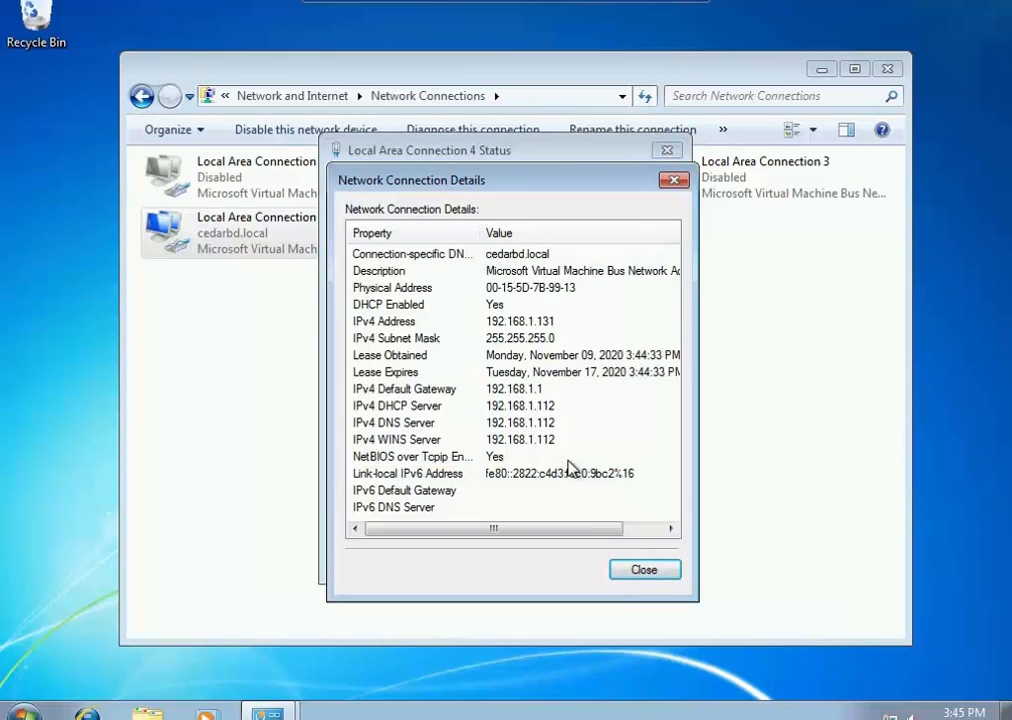
pyautogui.click(650, 570)
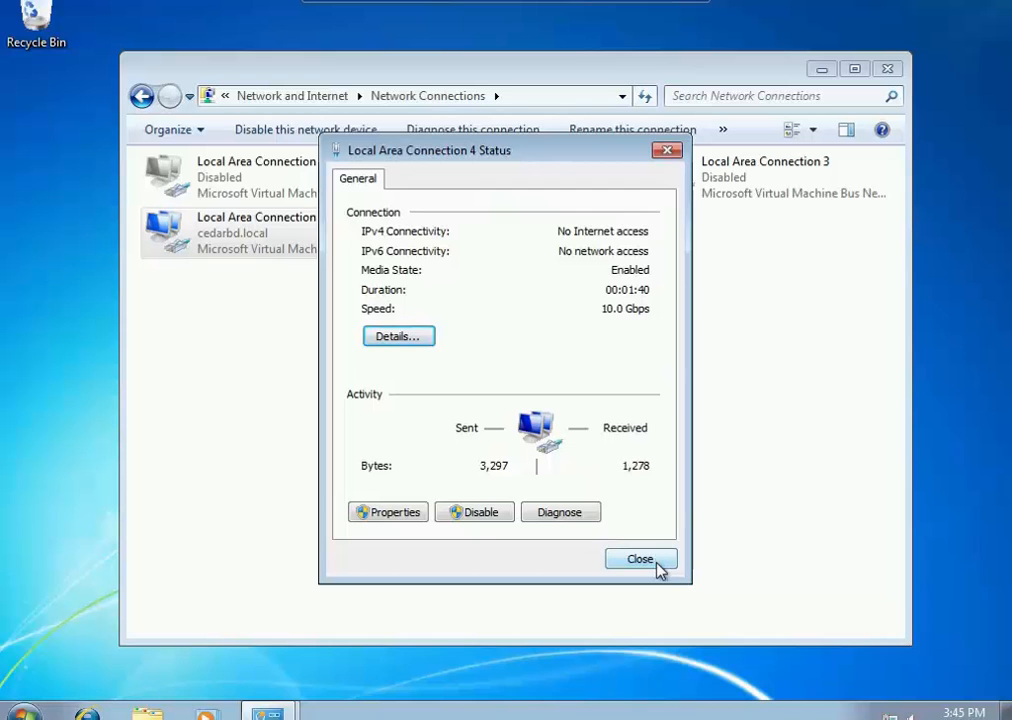
pyautogui.click(658, 565)
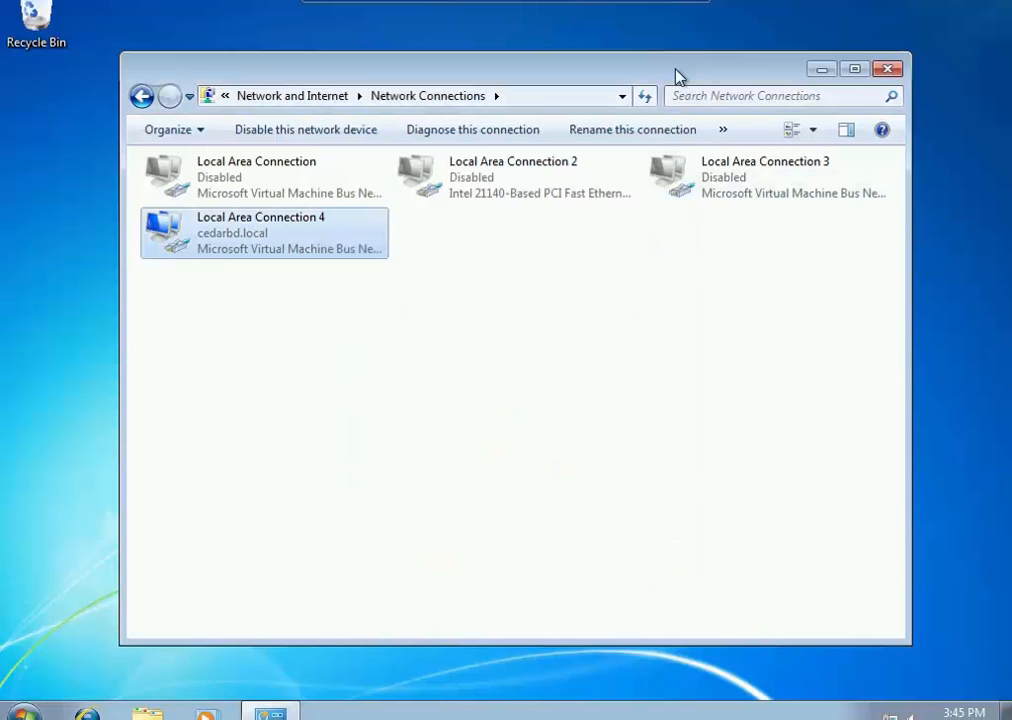